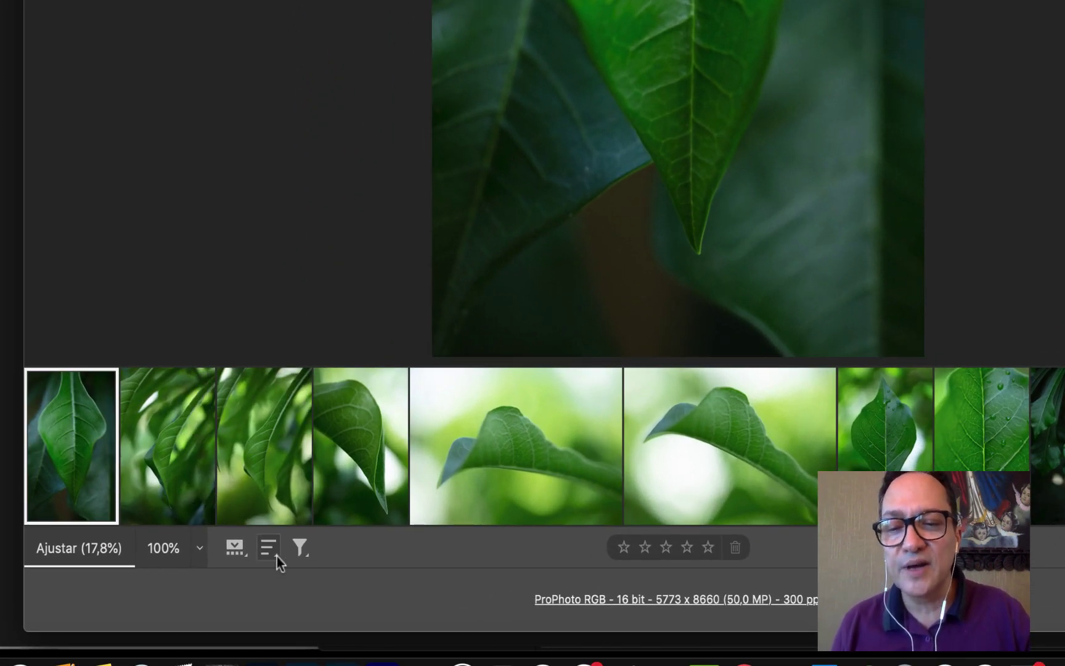
Sort the filmstrip by star rating (Avaliação de estrelas), rating the third photo three stars and the sixth photo four stars.
{"action": "left_click", "coordinate": [274, 553]}
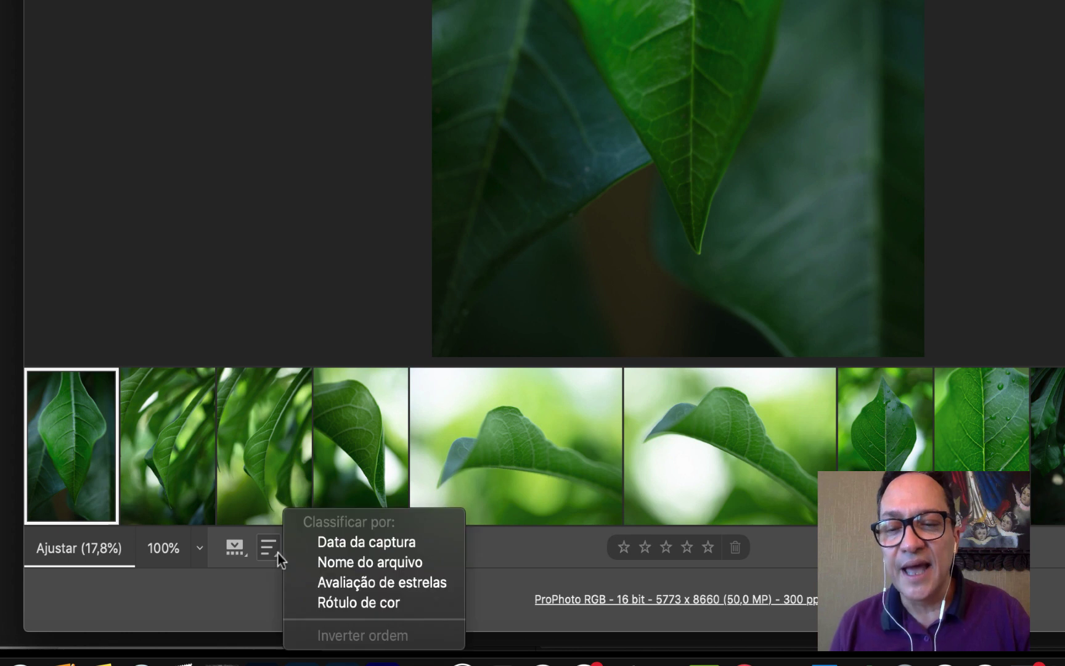
{"action": "left_click", "coordinate": [362, 586]}
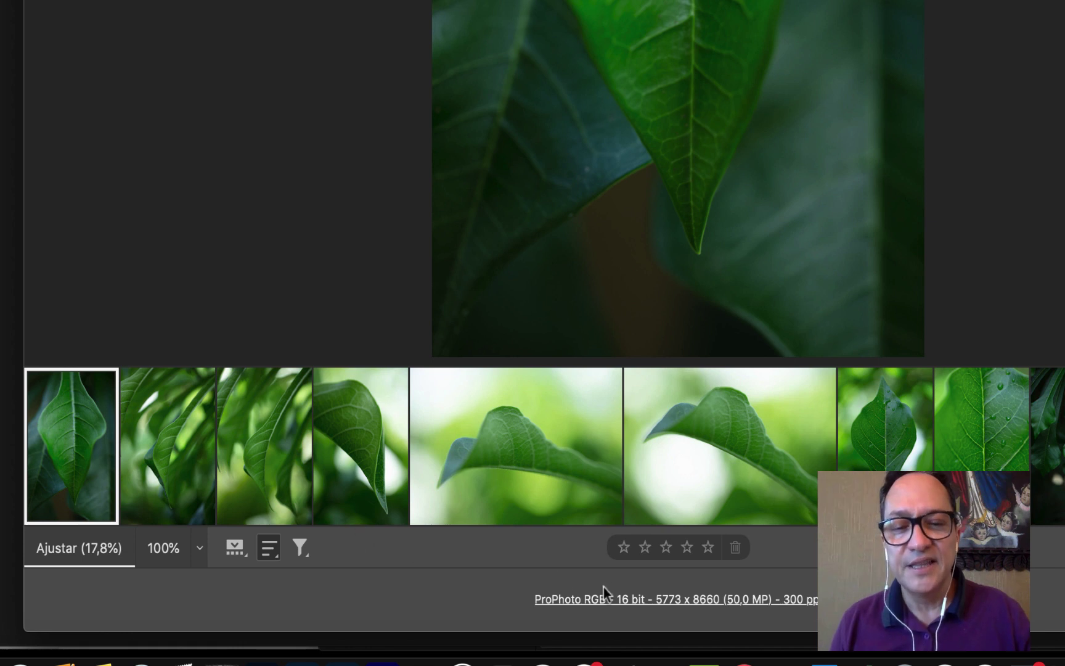
{"action": "left_click", "coordinate": [264, 477]}
{"action": "left_click", "coordinate": [666, 548]}
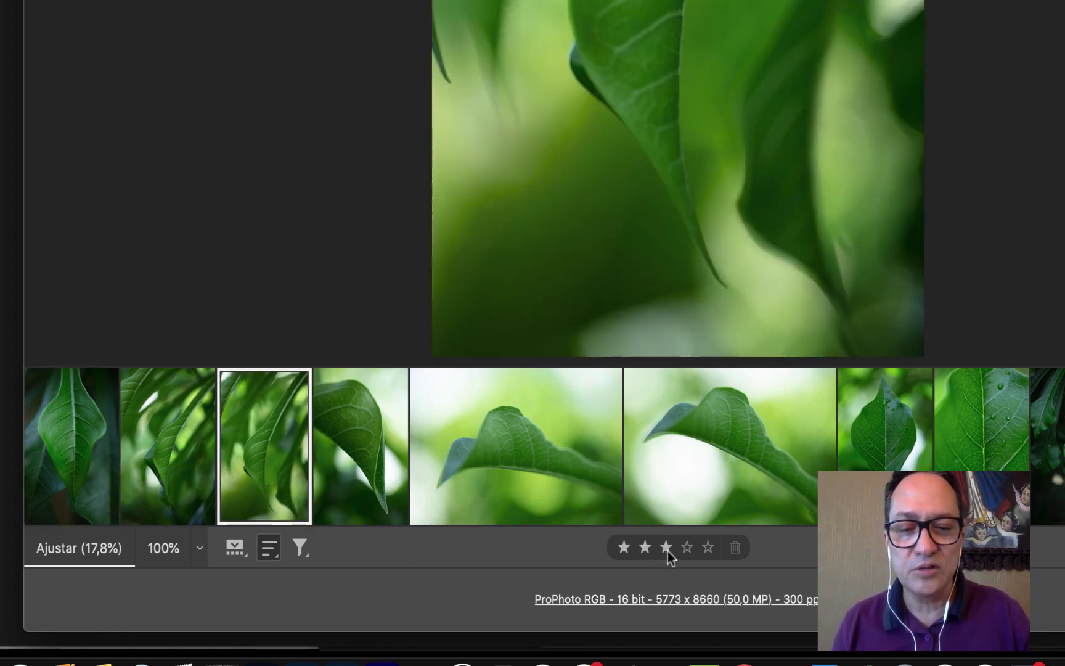
{"action": "left_click", "coordinate": [721, 520]}
{"action": "left_click", "coordinate": [687, 547]}
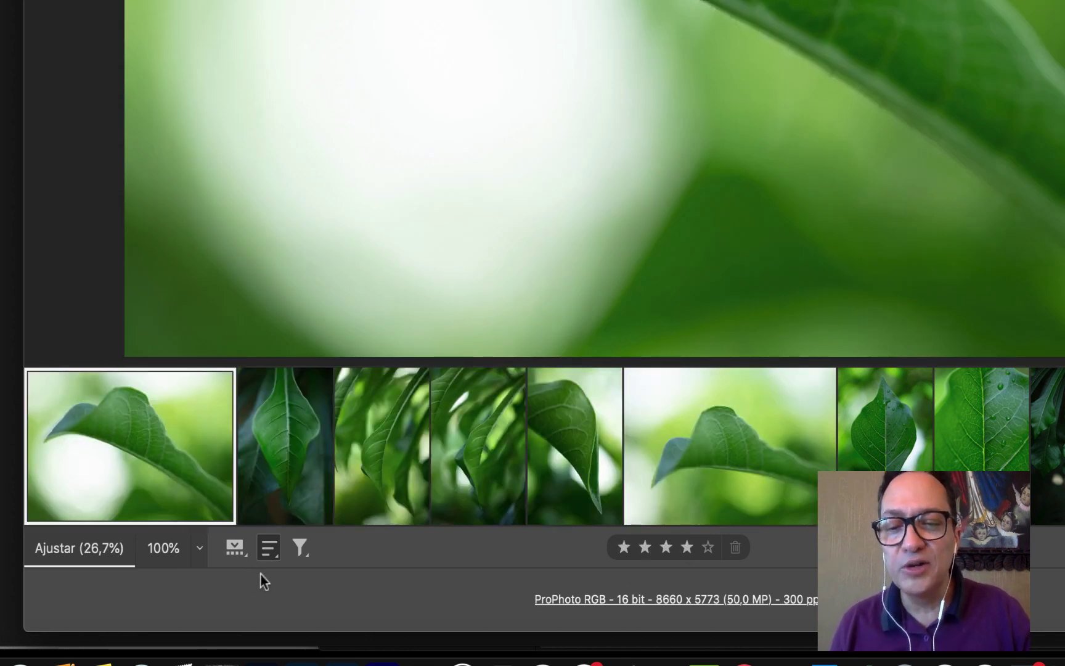
{"action": "left_click", "coordinate": [270, 548]}
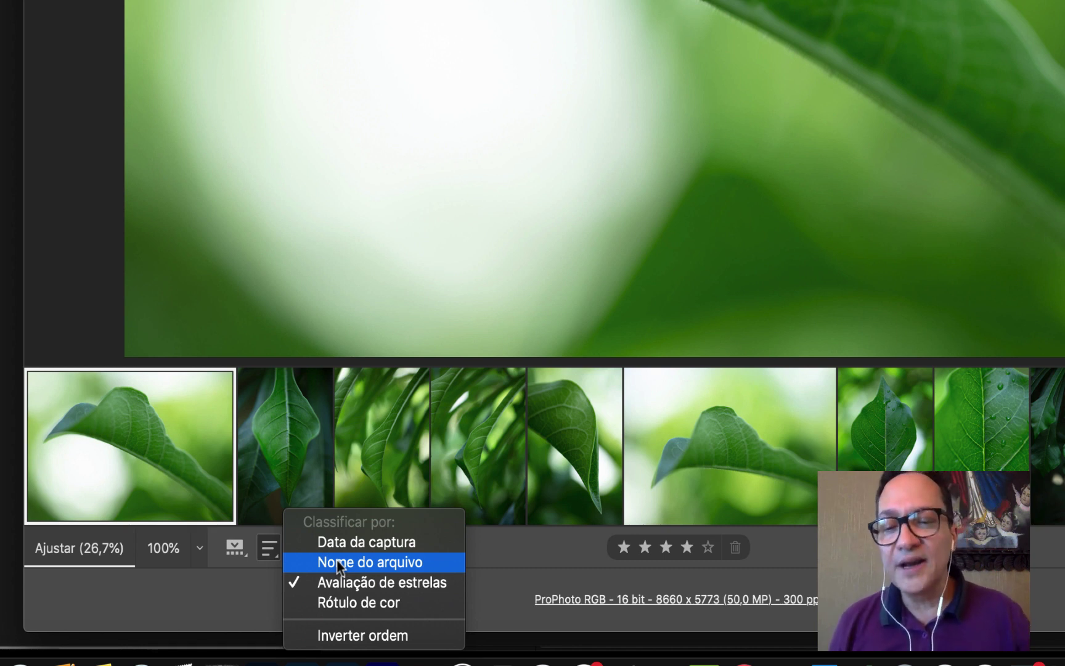
{"action": "left_click", "coordinate": [236, 588]}
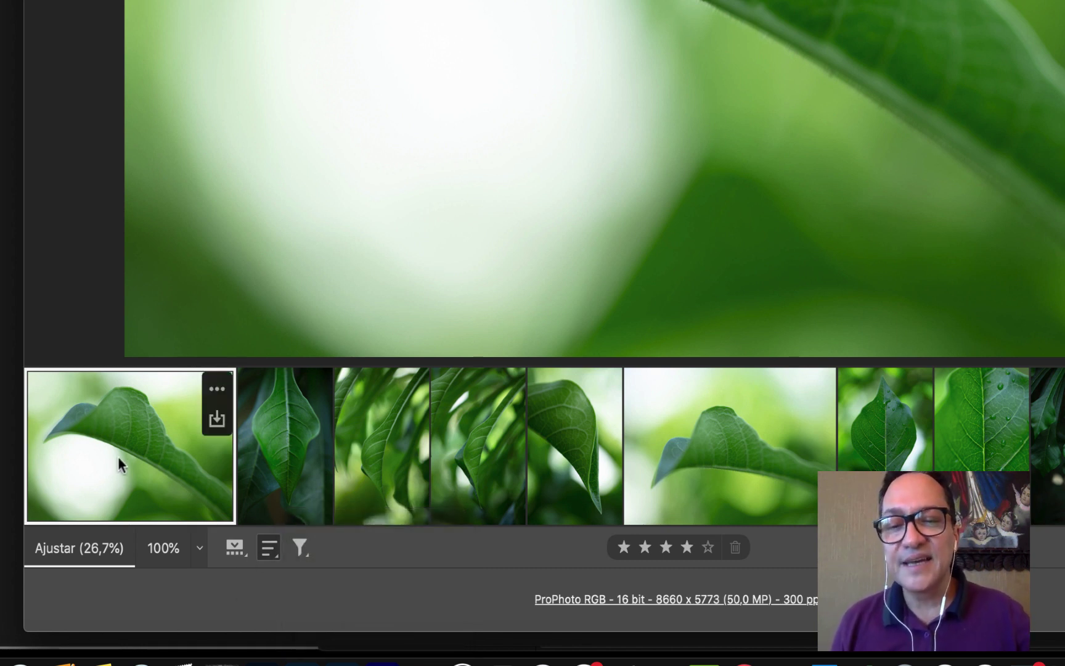
{"action": "mouse_move", "coordinate": [502, 391]}
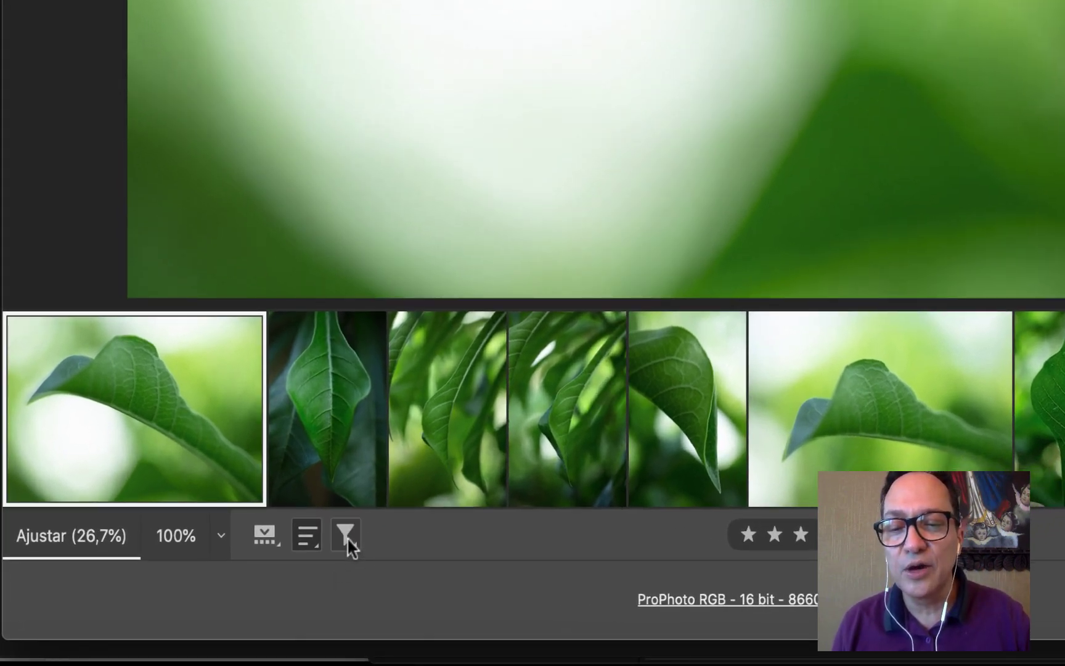
Filter the filmstrip to photos rated three stars and higher, and clear the filters again.
{"action": "left_click", "coordinate": [346, 535]}
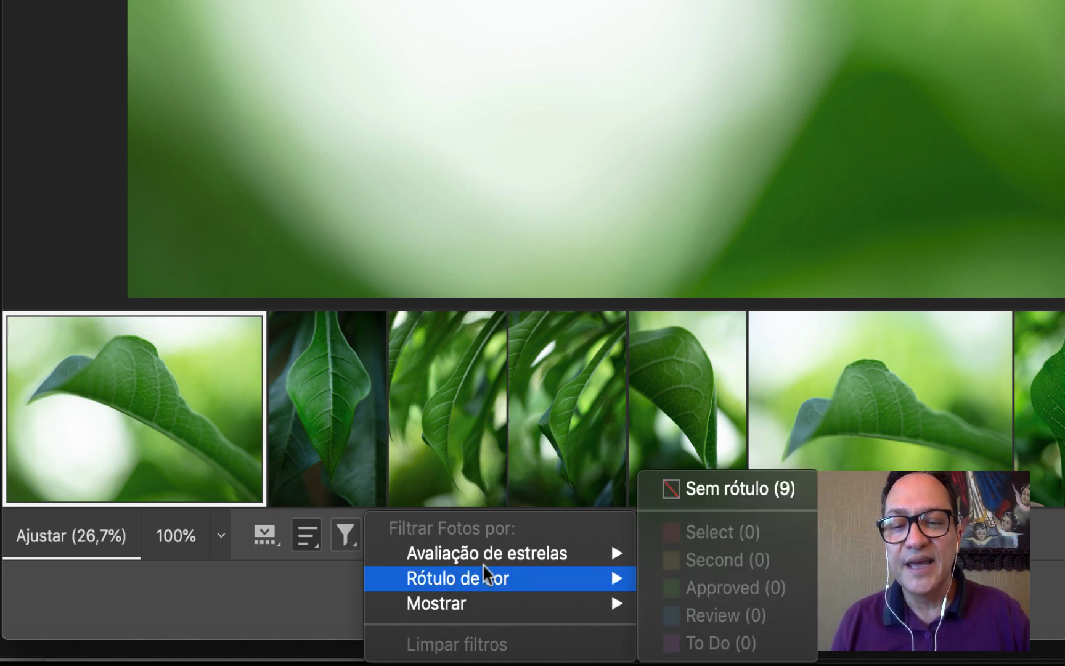
{"action": "mouse_move", "coordinate": [496, 589]}
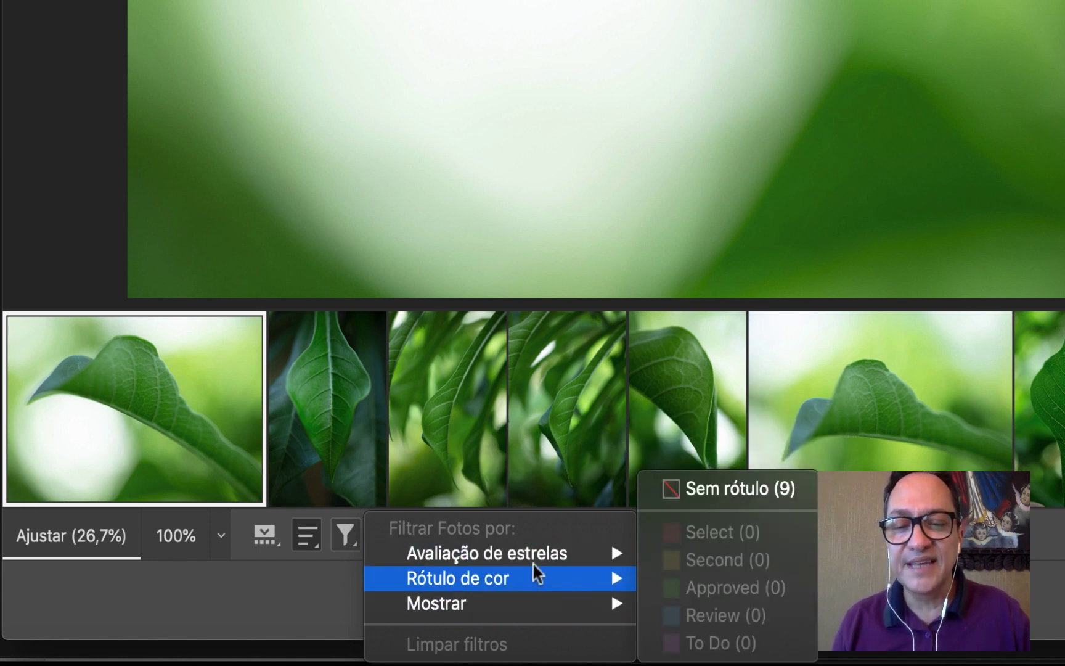
{"action": "mouse_move", "coordinate": [535, 563]}
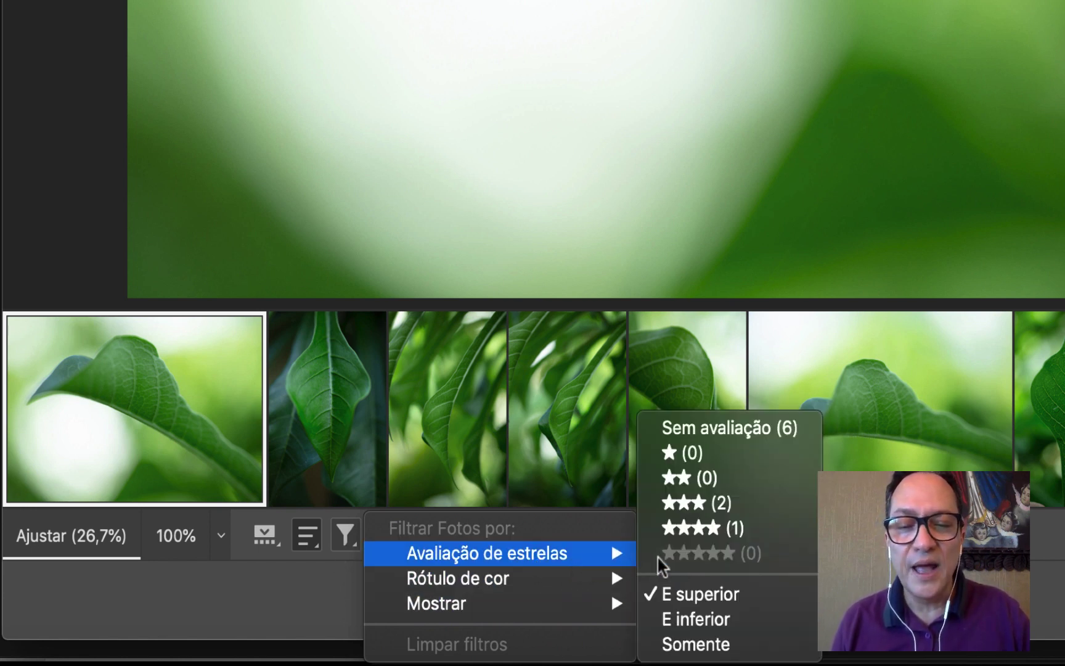
{"action": "left_click", "coordinate": [697, 507]}
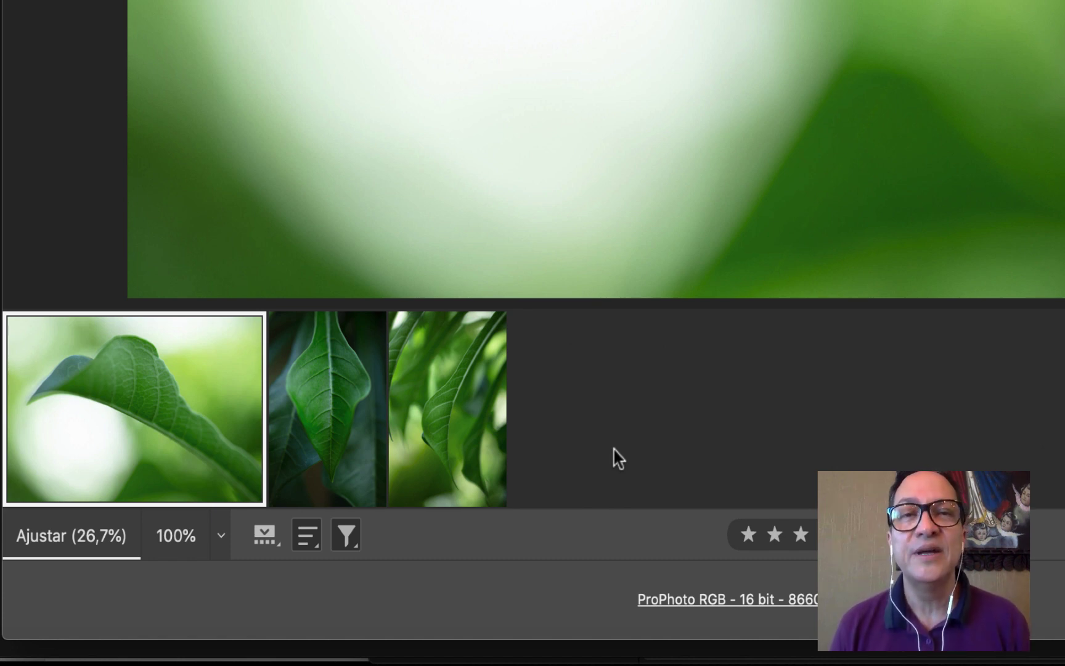
{"action": "left_click", "coordinate": [346, 535]}
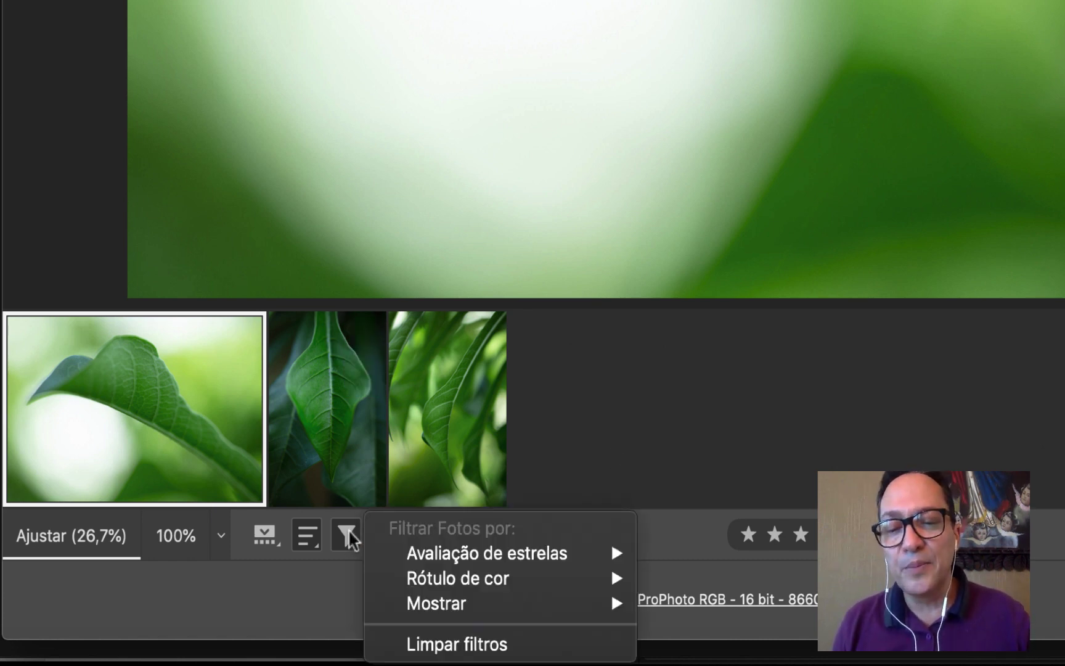
{"action": "left_click", "coordinate": [485, 641]}
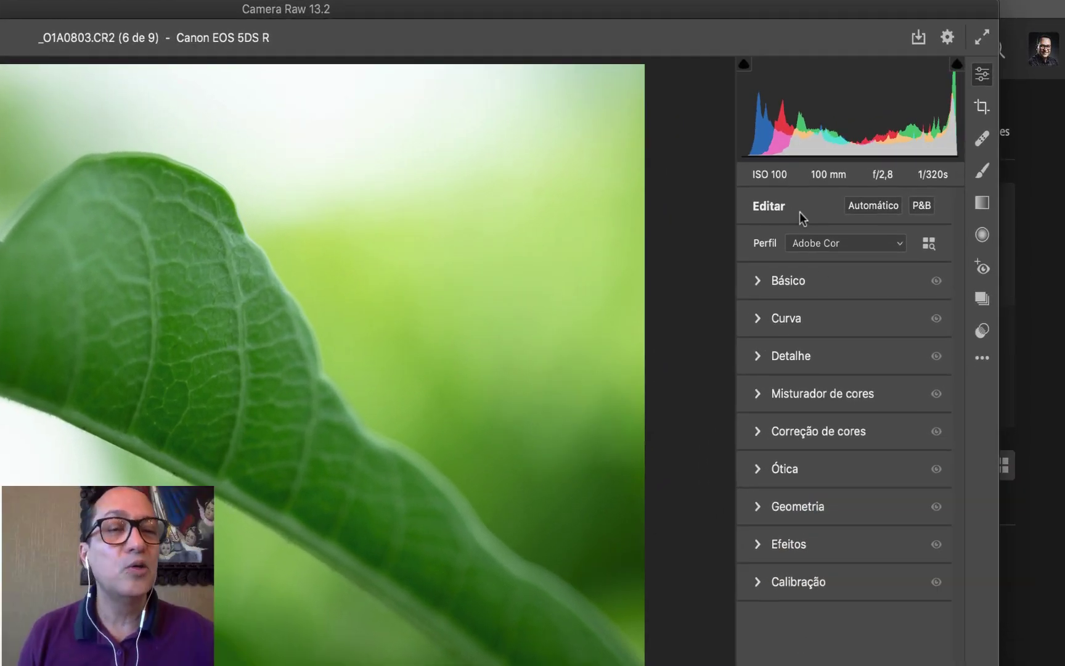
Customize the displayed edit panels by hiding Calibração and moving Efeitos directly below Básico, and apply the changes.
{"action": "right_click", "coordinate": [799, 212]}
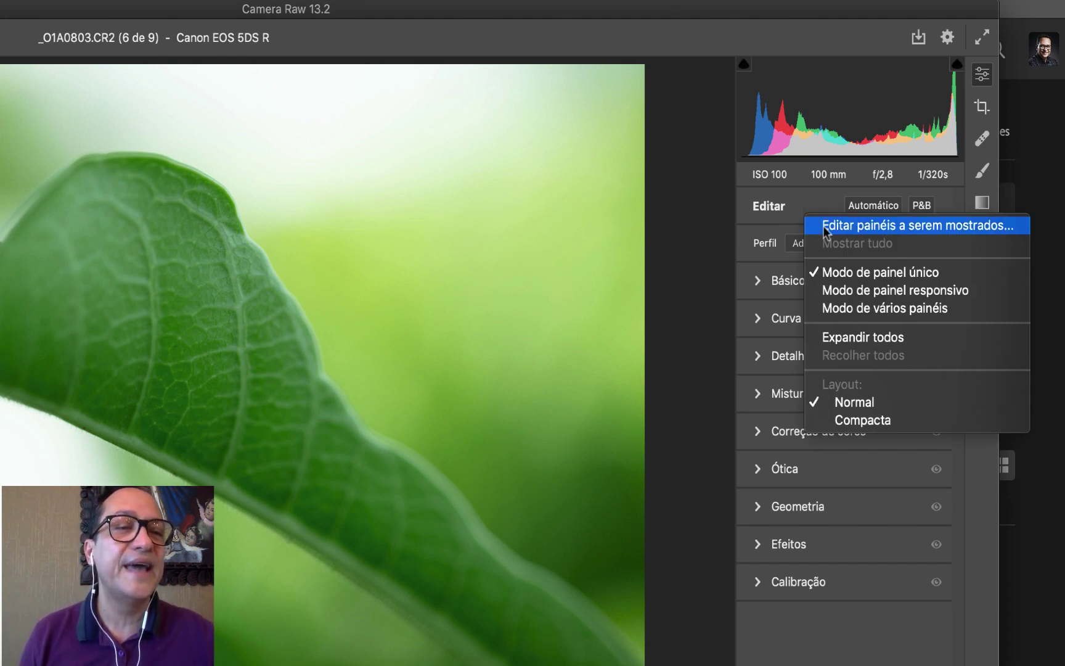
{"action": "left_click", "coordinate": [879, 227]}
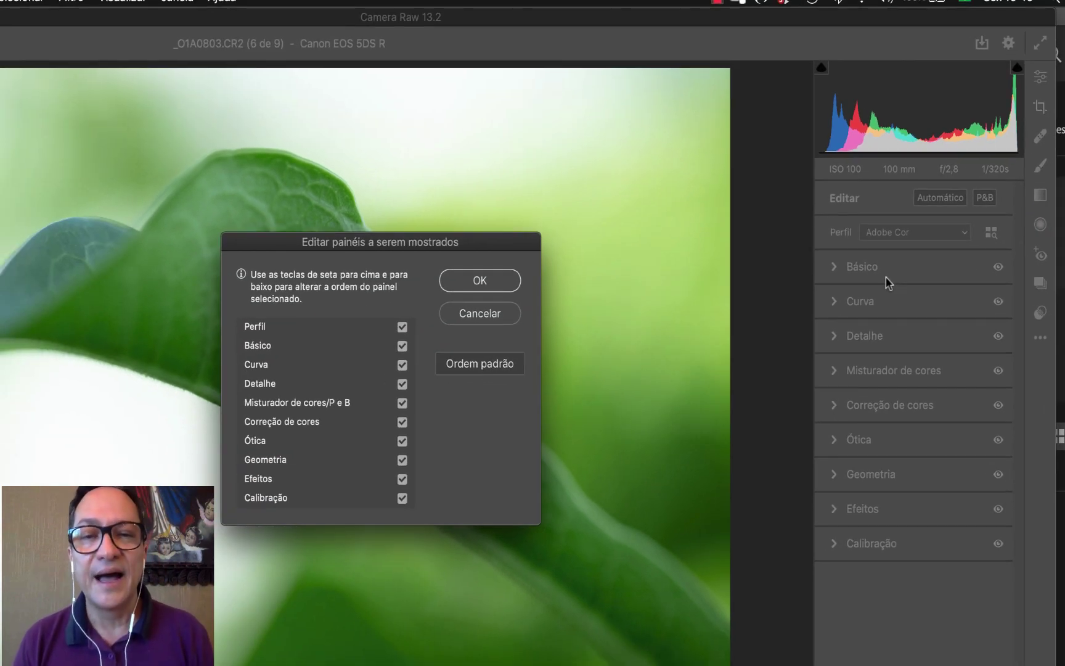
{"action": "left_click", "coordinate": [243, 468]}
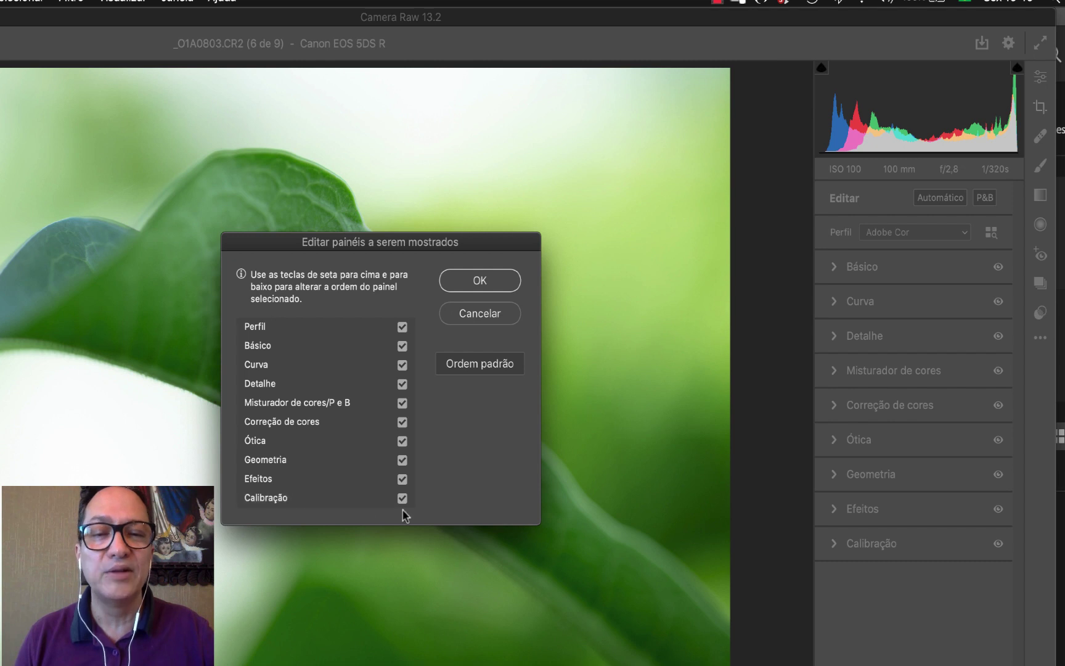
{"action": "left_click", "coordinate": [274, 480]}
{"action": "key", "text": "Up"}
{"action": "key", "text": "Up"}
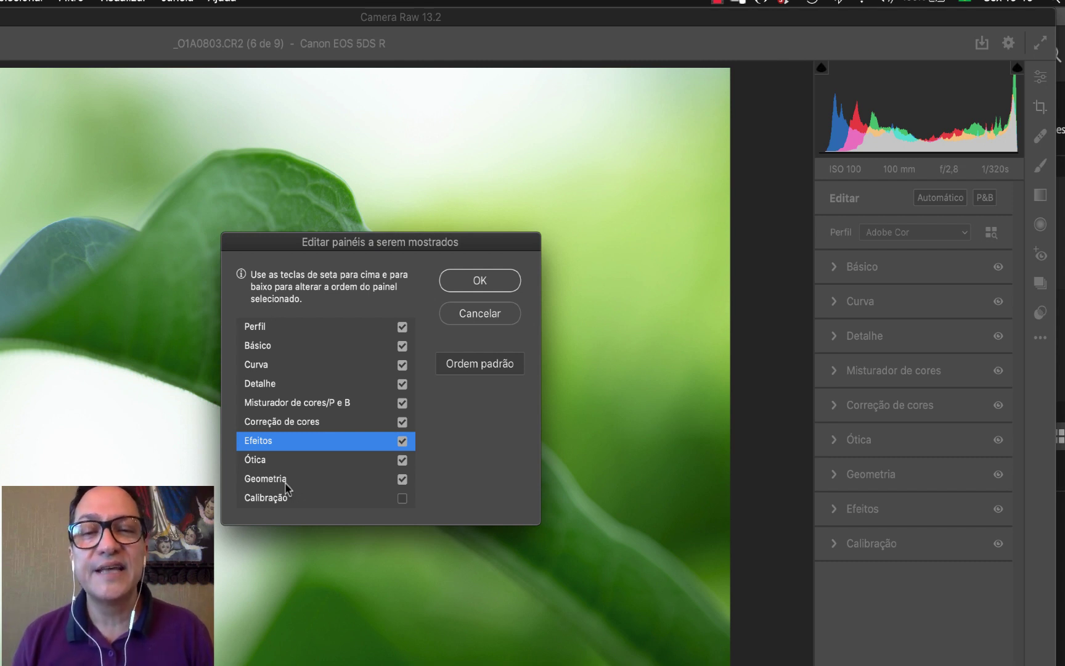
{"action": "key", "text": "Up"}
{"action": "key", "text": "Up"}
{"action": "key", "text": "Up"}
{"action": "key", "text": "Up"}
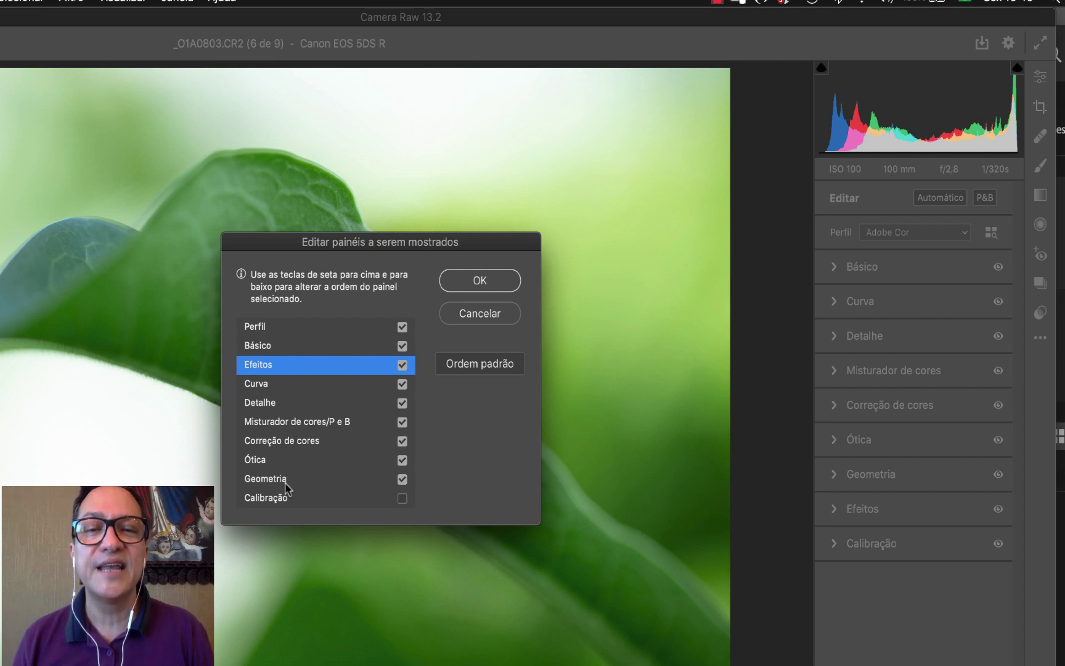
{"action": "left_click", "coordinate": [482, 281]}
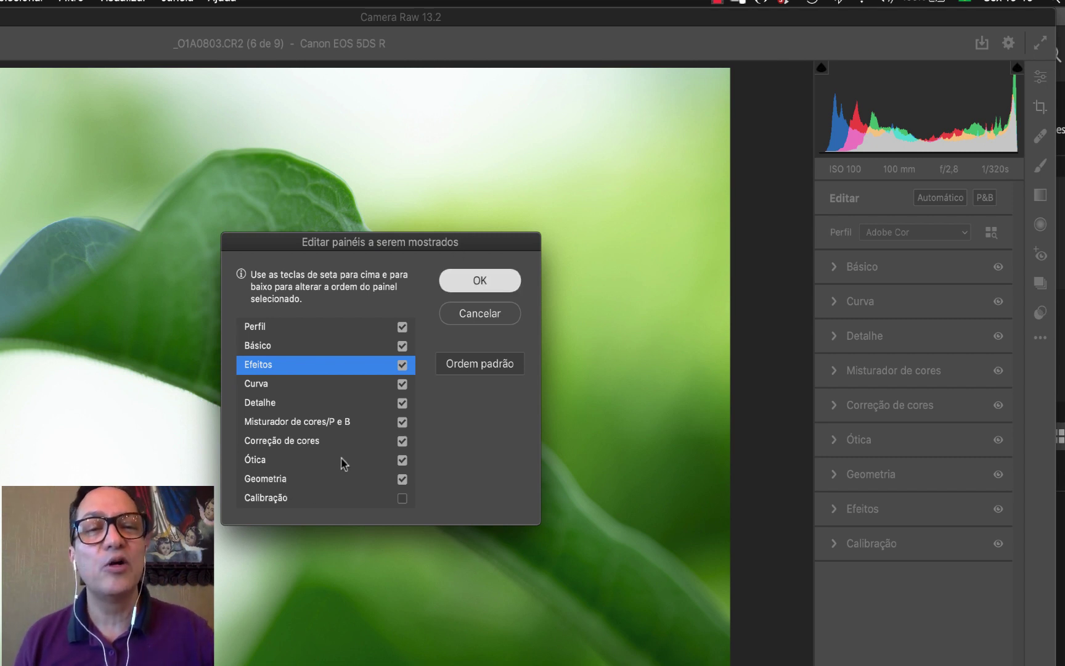
{"action": "key", "text": "Return"}
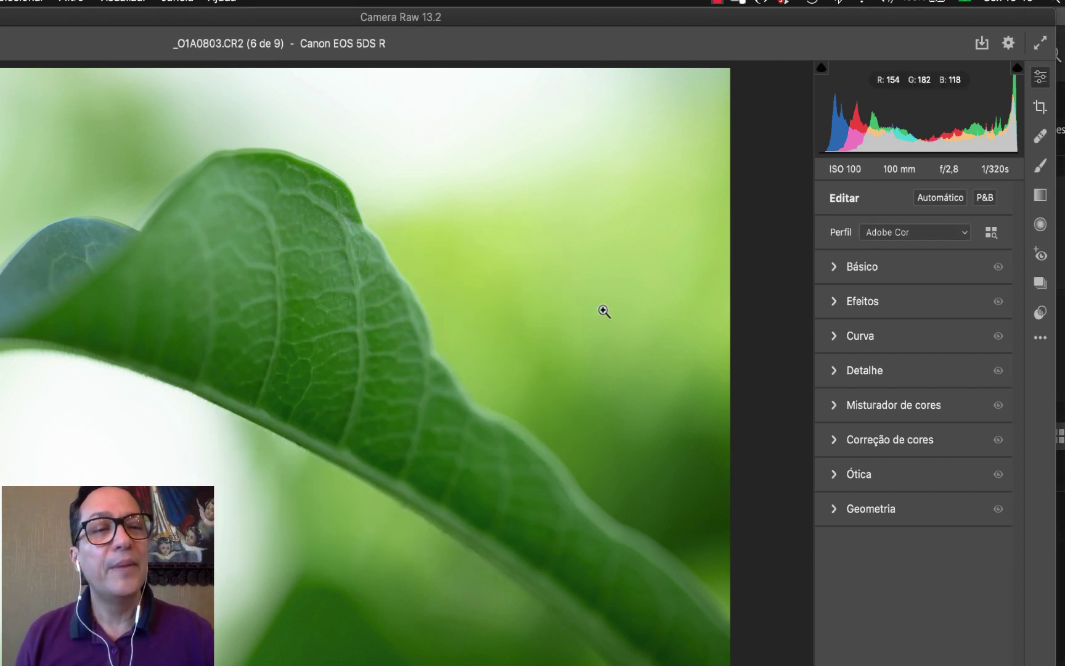
Reopen the edit panel display settings and move Efeitos down to directly below Geometria.
{"action": "right_click", "coordinate": [878, 271]}
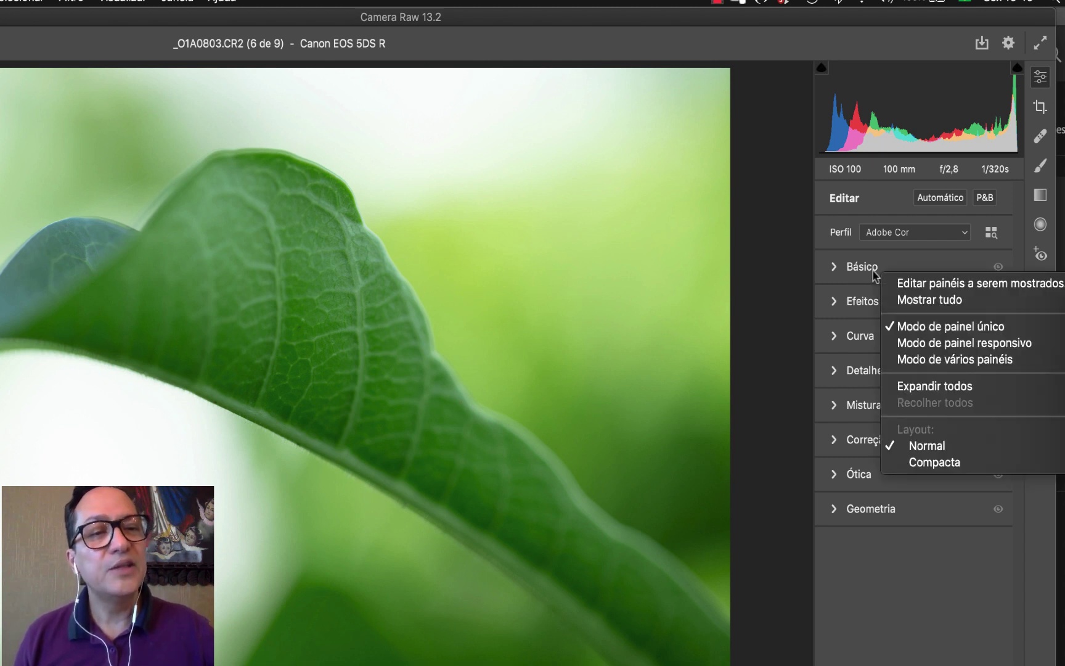
{"action": "left_click", "coordinate": [938, 287]}
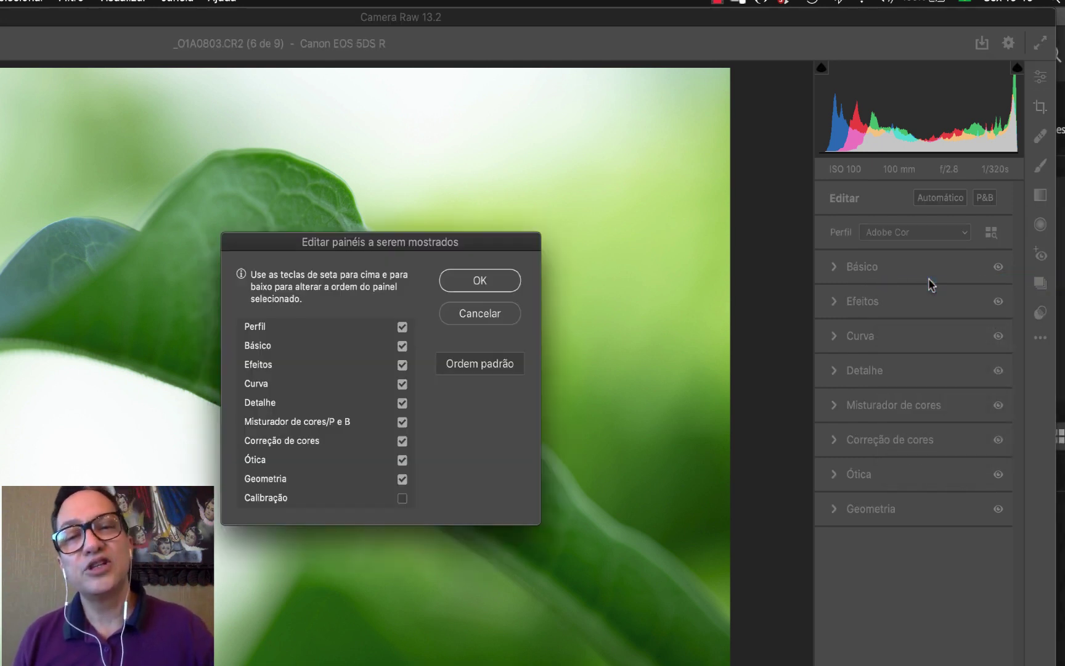
{"action": "left_click", "coordinate": [276, 366]}
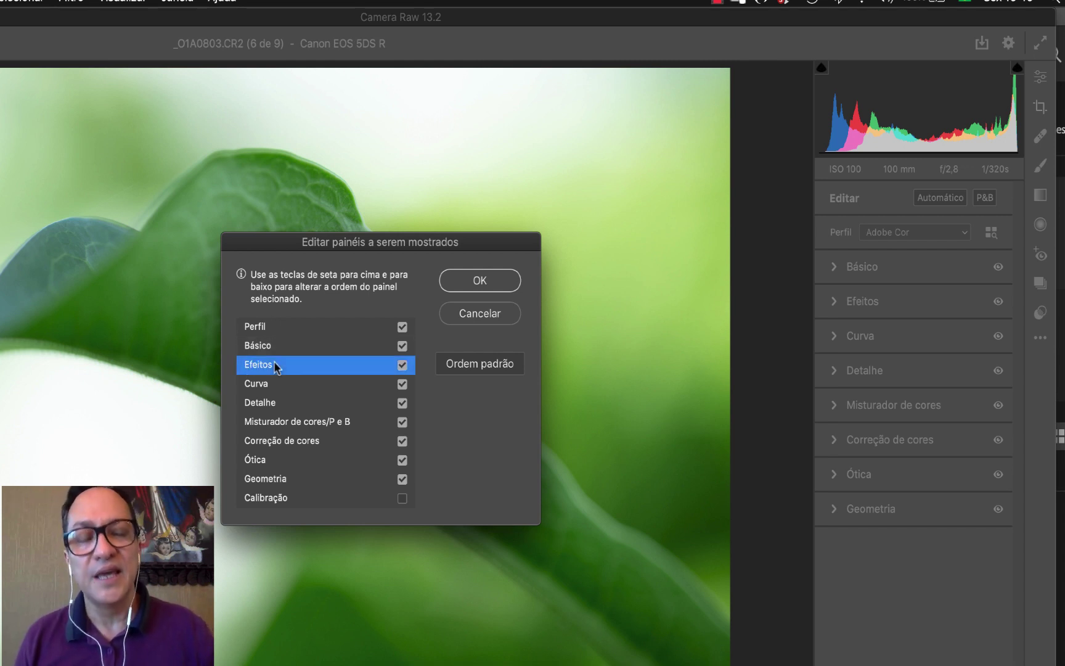
{"action": "key", "text": "Down"}
{"action": "key", "text": "Down"}
{"action": "key", "text": "Down"}
{"action": "key", "text": "Down"}
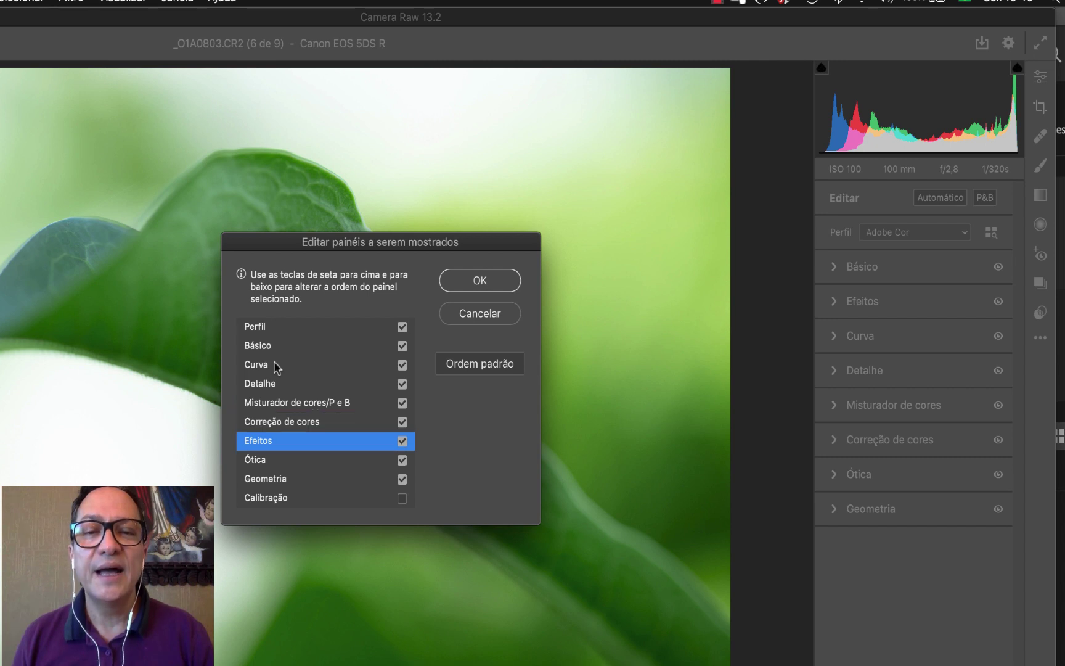
{"action": "key", "text": "Down"}
{"action": "key", "text": "Down"}
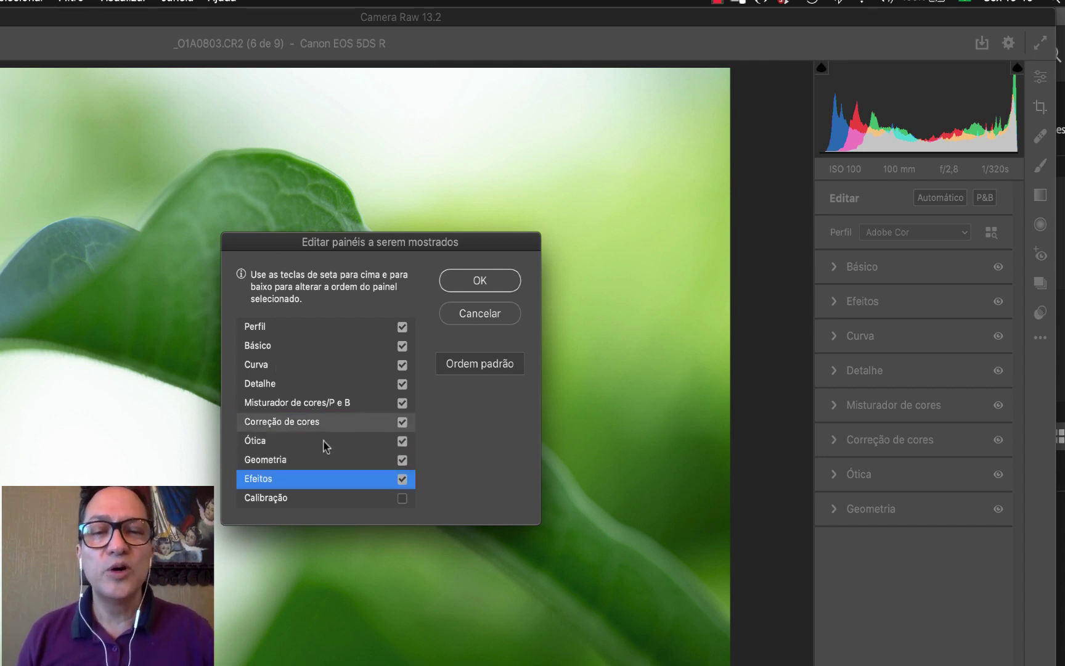
Hide the Geometria, Ótica and Correção de cores panels and apply the panel settings.
{"action": "left_click", "coordinate": [402, 459]}
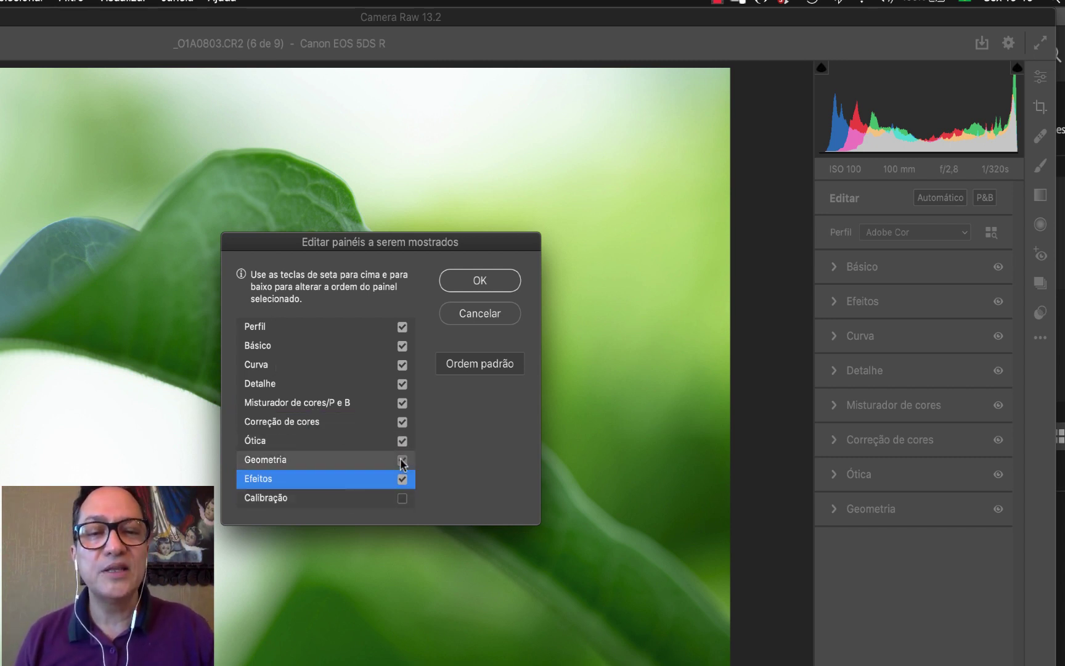
{"action": "left_click", "coordinate": [402, 441]}
{"action": "left_click", "coordinate": [403, 422]}
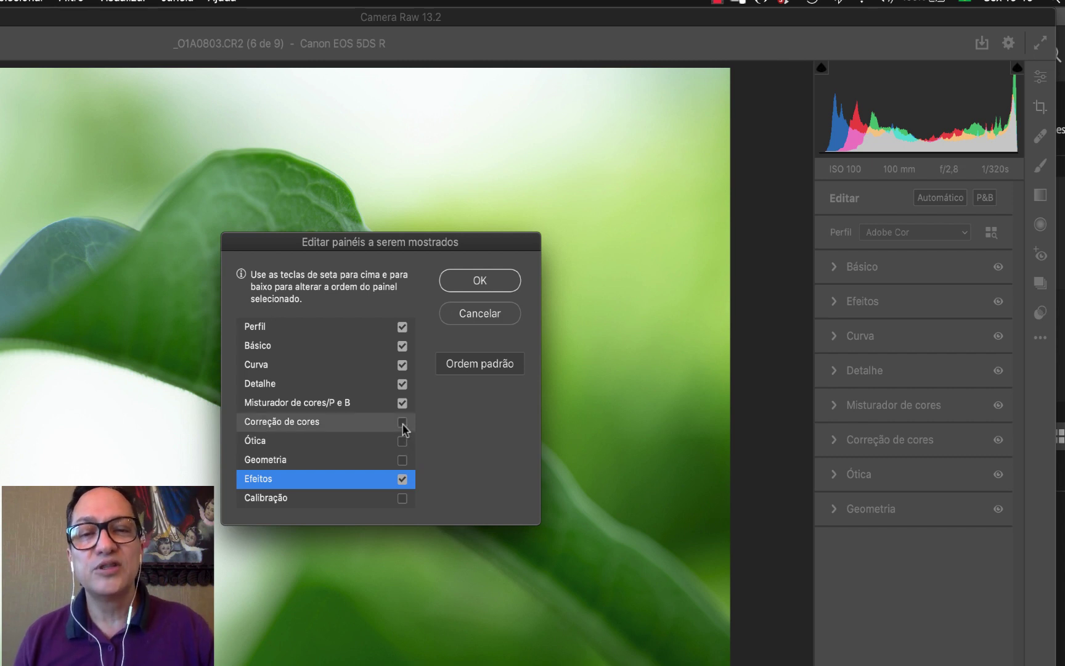
{"action": "left_click", "coordinate": [469, 282]}
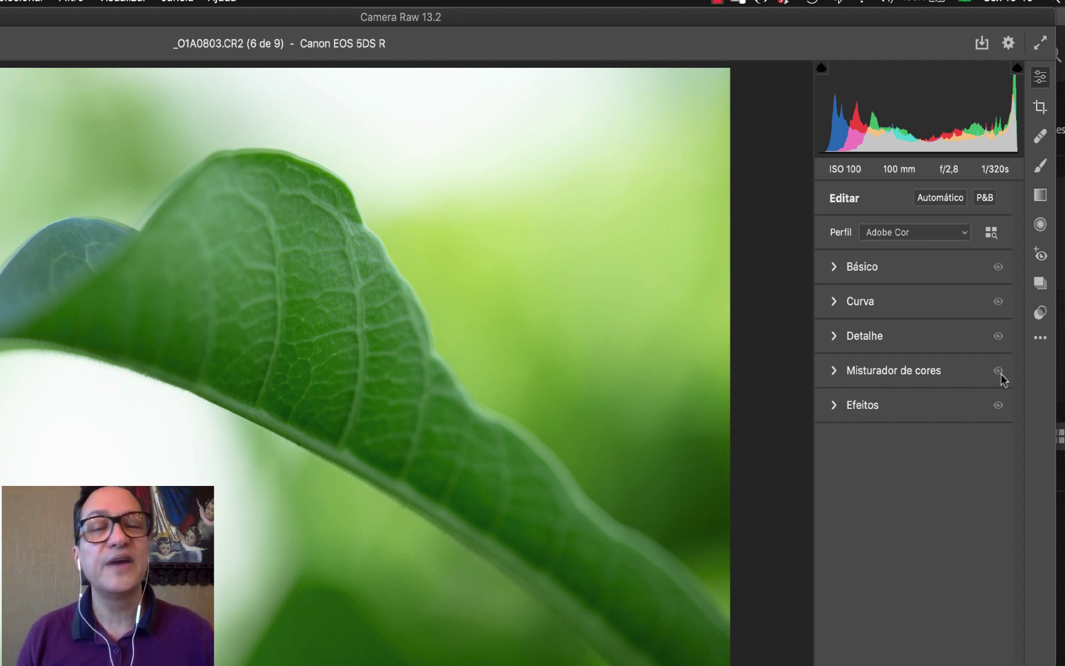
Show all the hidden edit panels again and expand every panel.
{"action": "right_click", "coordinate": [876, 297]}
{"action": "left_click", "coordinate": [914, 311]}
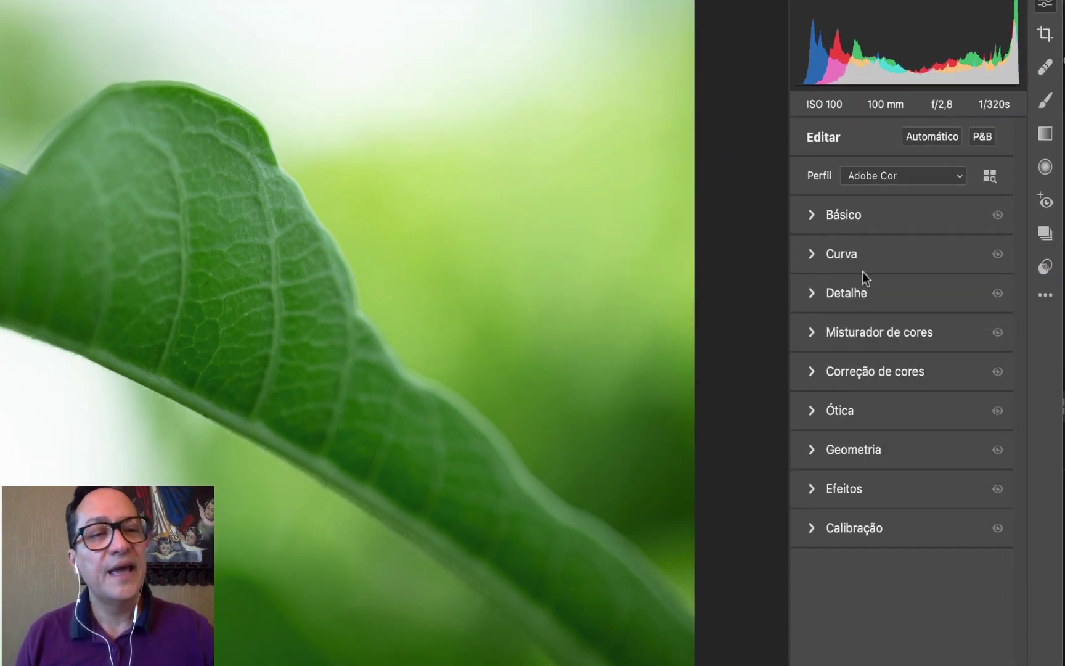
{"action": "right_click", "coordinate": [856, 256]}
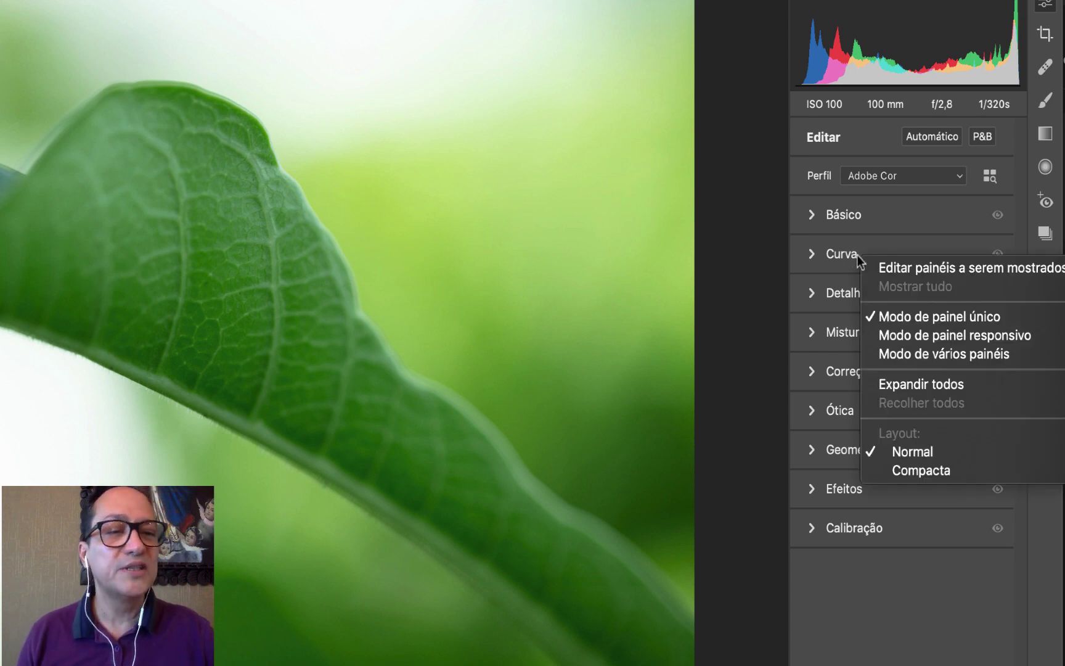
{"action": "left_click", "coordinate": [920, 383]}
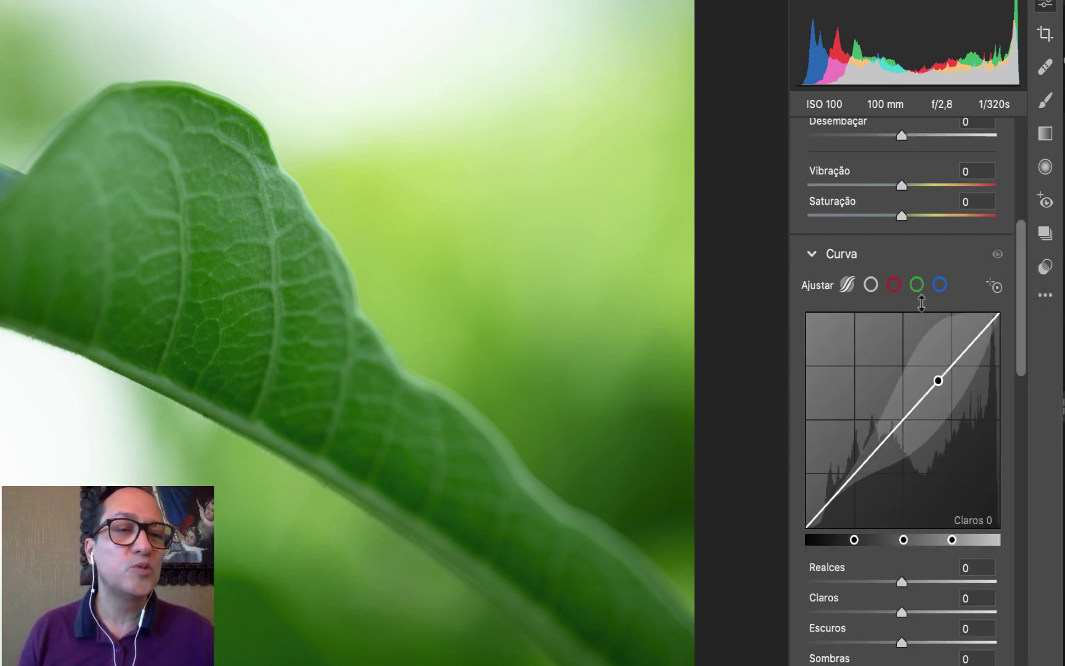
Switch the edit panels to responsive panel mode (Modo de painel responsivo).
{"action": "scroll", "coordinate": [909, 299], "scroll_direction": "down", "scroll_amount": 4}
{"action": "scroll", "coordinate": [896, 379], "scroll_direction": "down", "scroll_amount": 8}
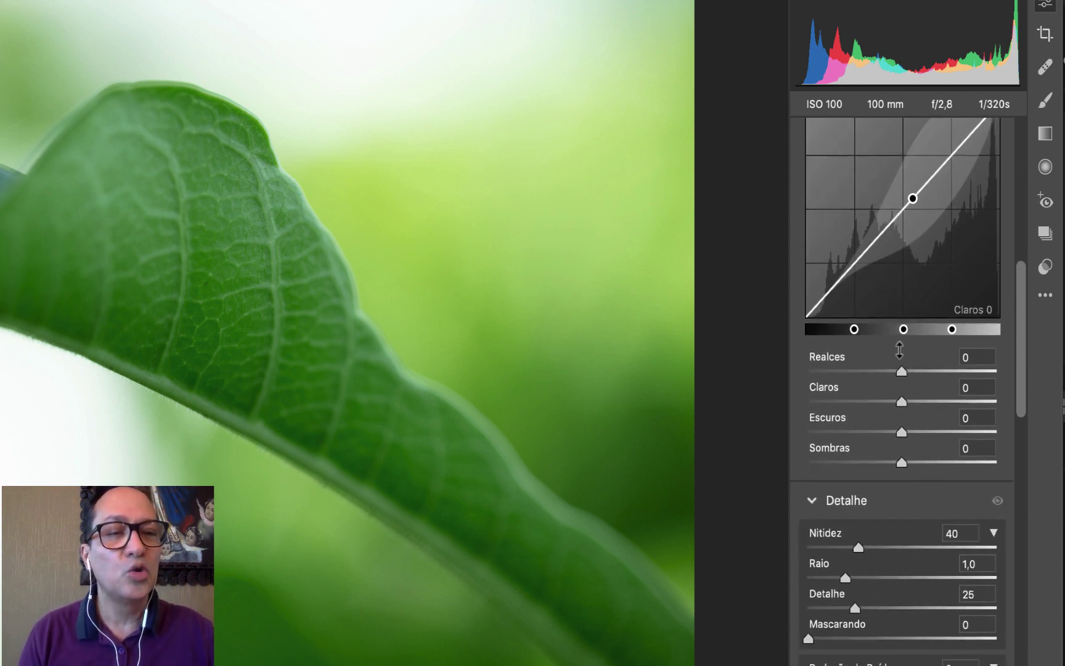
{"action": "scroll", "coordinate": [893, 290], "scroll_direction": "down", "scroll_amount": 2}
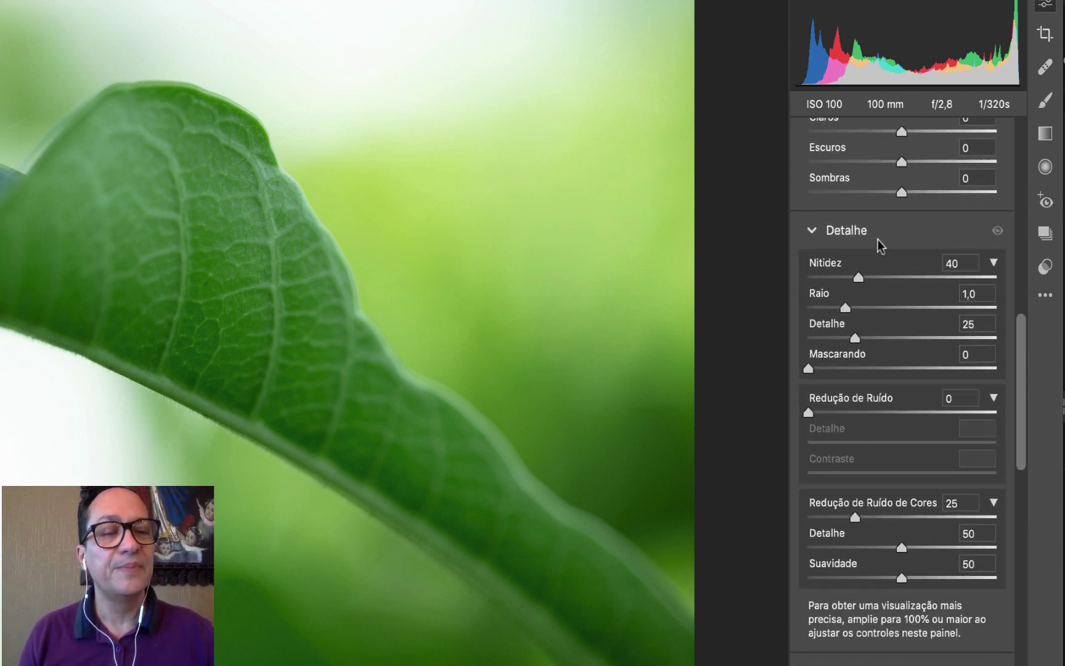
{"action": "right_click", "coordinate": [888, 233]}
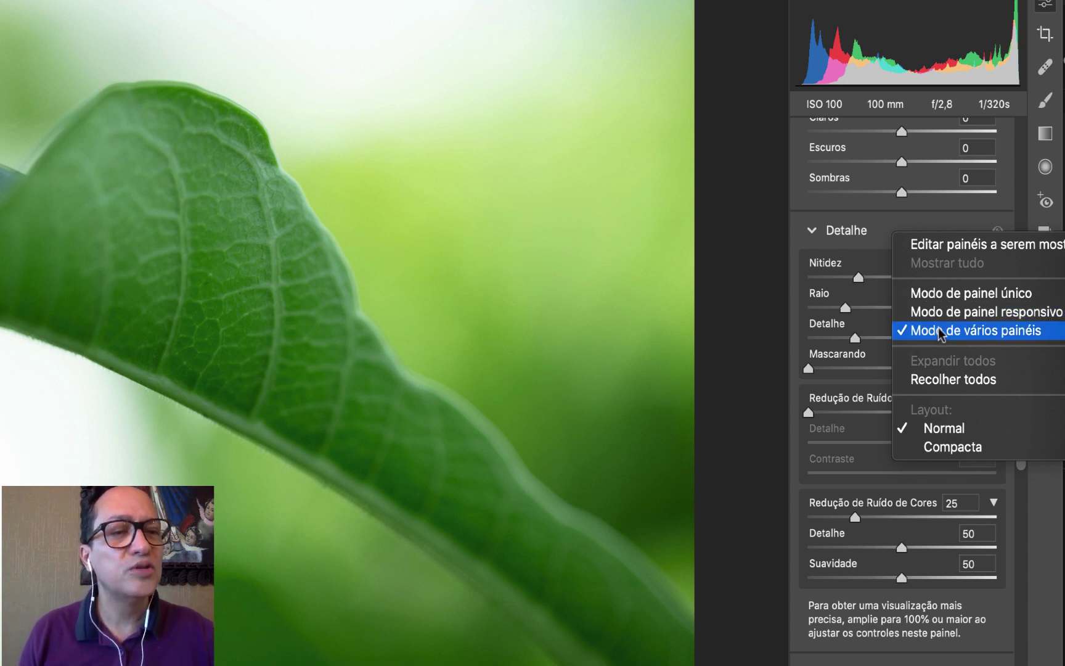
{"action": "left_click", "coordinate": [952, 316]}
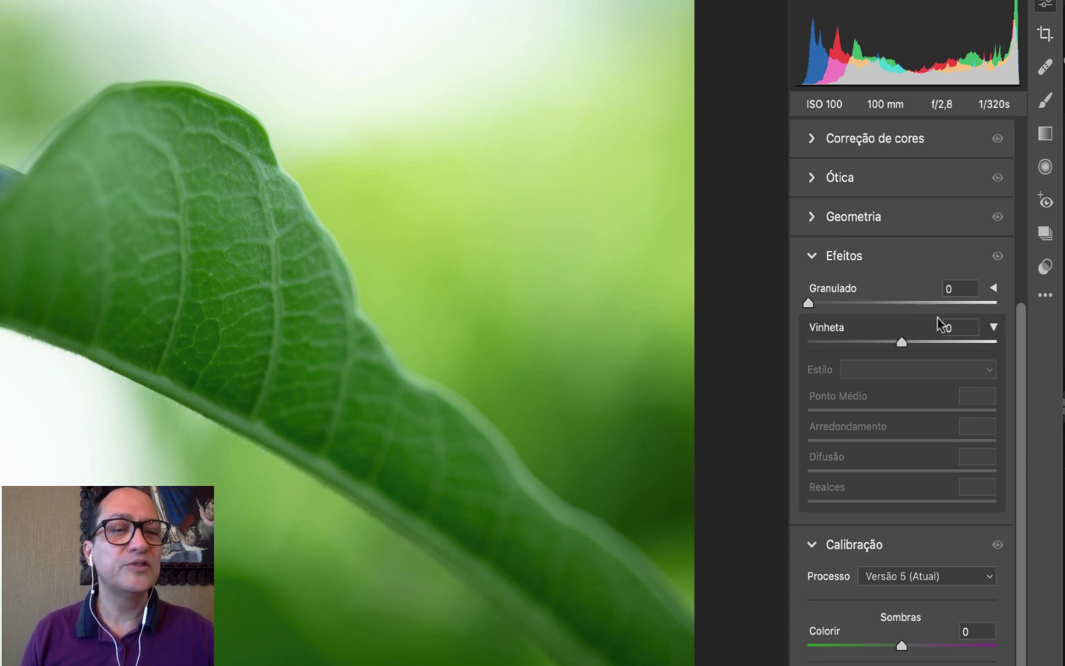
Collapse the Efeitos and Calibração panels and set the edit panel layout to Compacta.
{"action": "left_click", "coordinate": [817, 260]}
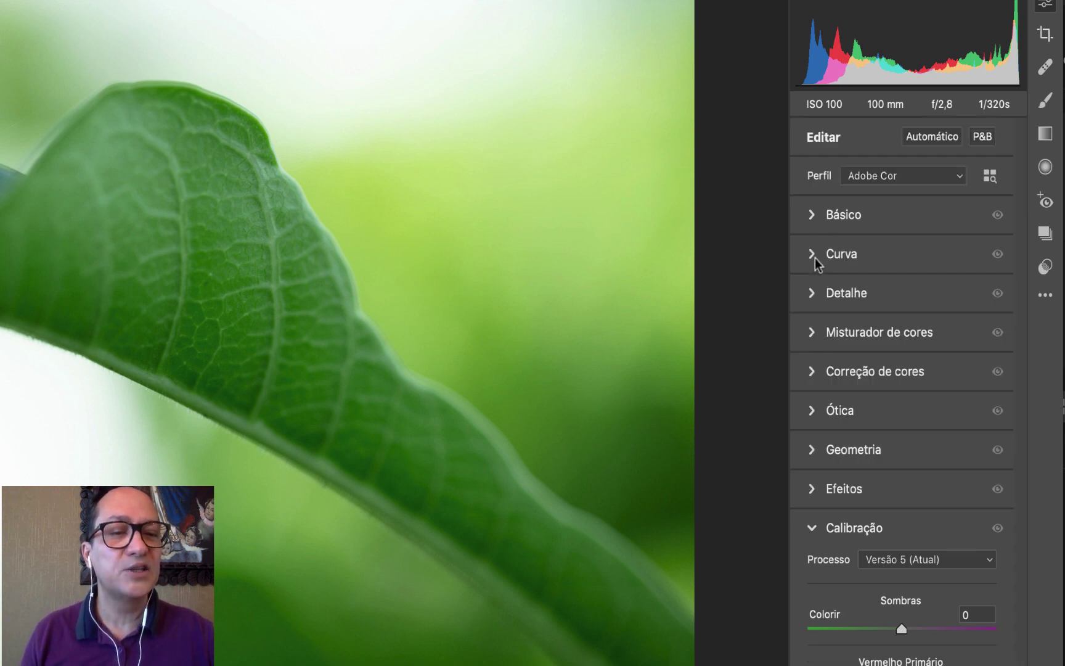
{"action": "left_click", "coordinate": [815, 531]}
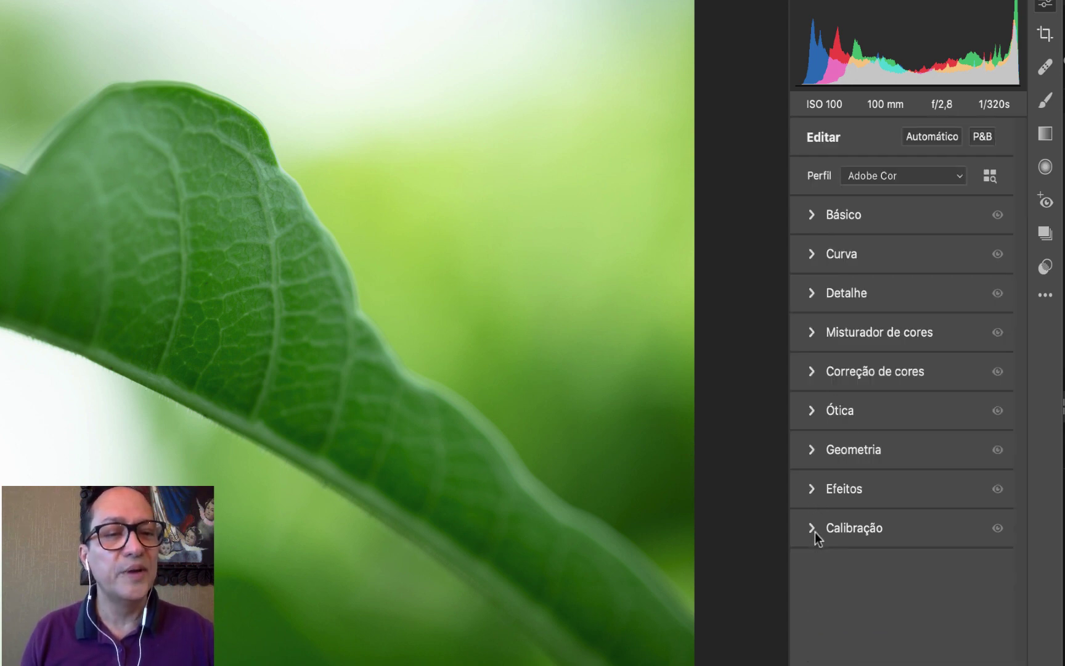
{"action": "right_click", "coordinate": [886, 226]}
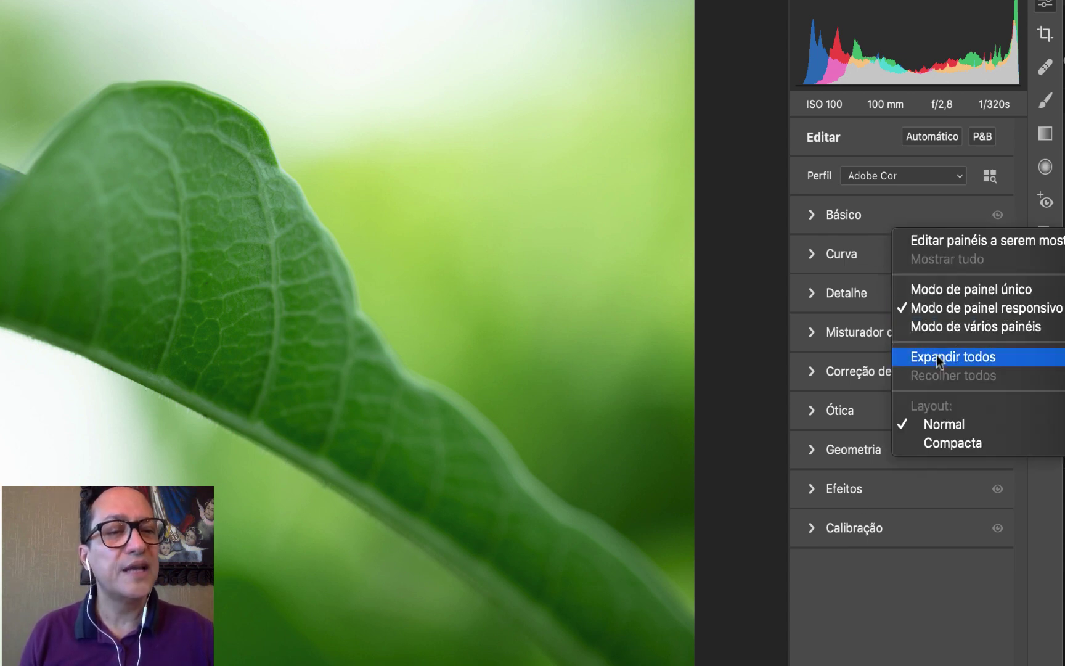
{"action": "left_click", "coordinate": [916, 440]}
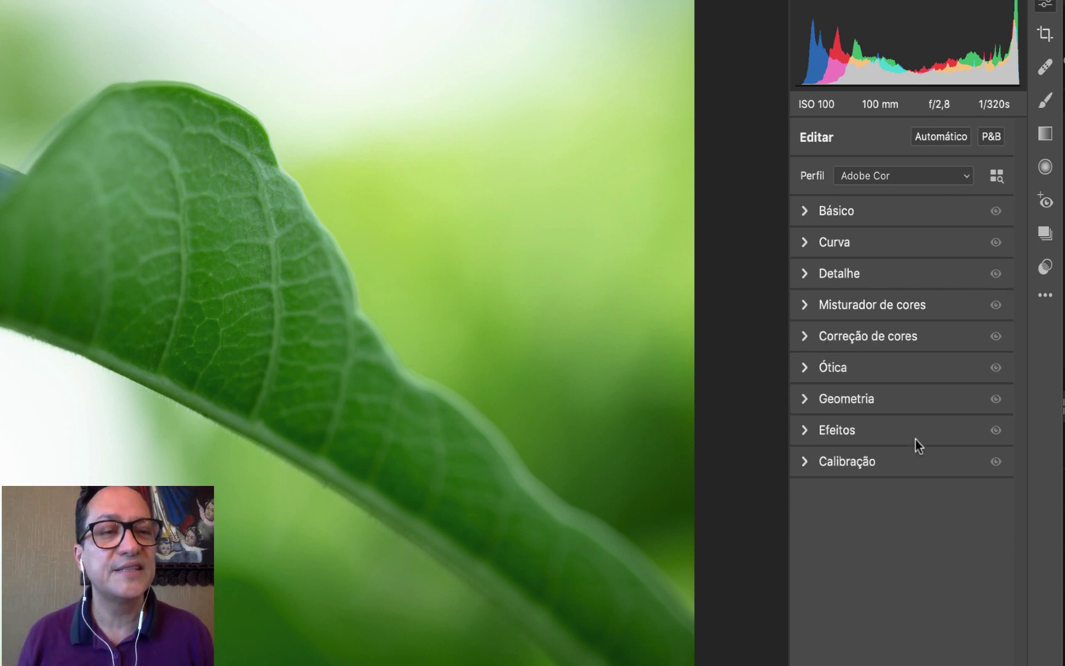
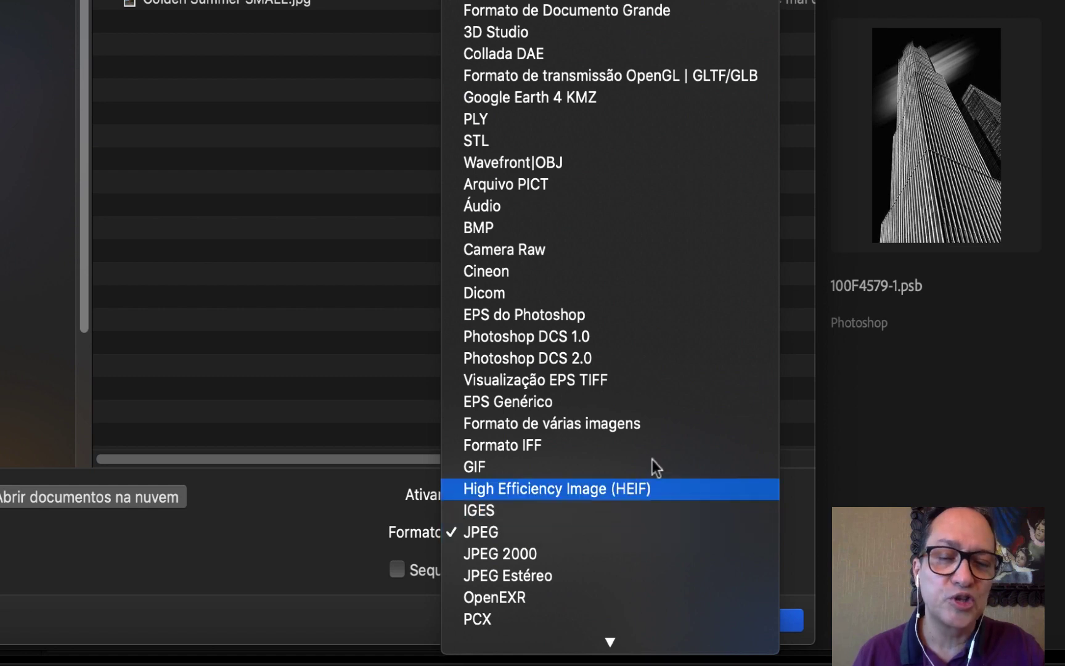
Open the JPEG photo A0046867-1 SMALL.jpg with the file format set to Camera Raw.
{"action": "left_click", "coordinate": [525, 252]}
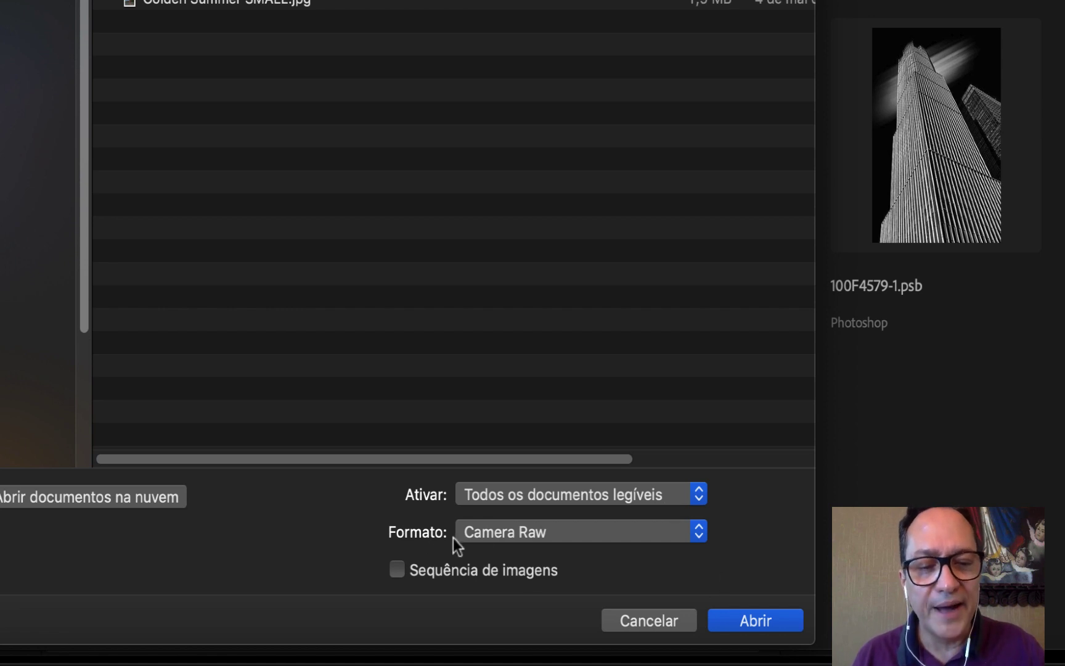
{"action": "left_click", "coordinate": [745, 619]}
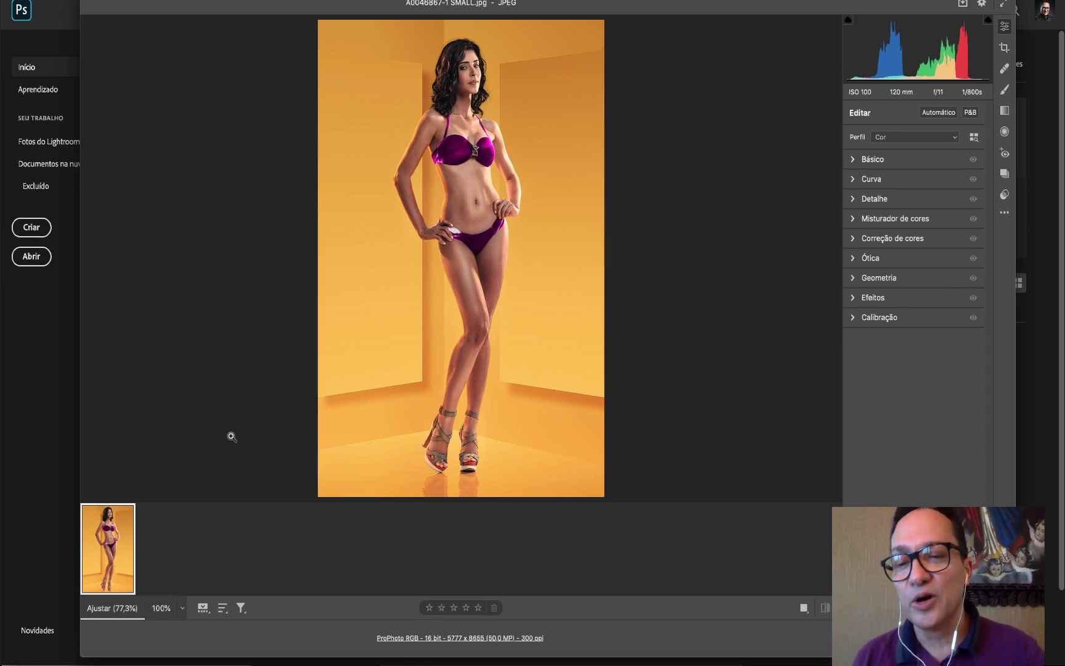
Enhance the photo in the filmstrip with Aprimorar, using the Super-resolução option.
{"action": "mouse_move", "coordinate": [116, 541]}
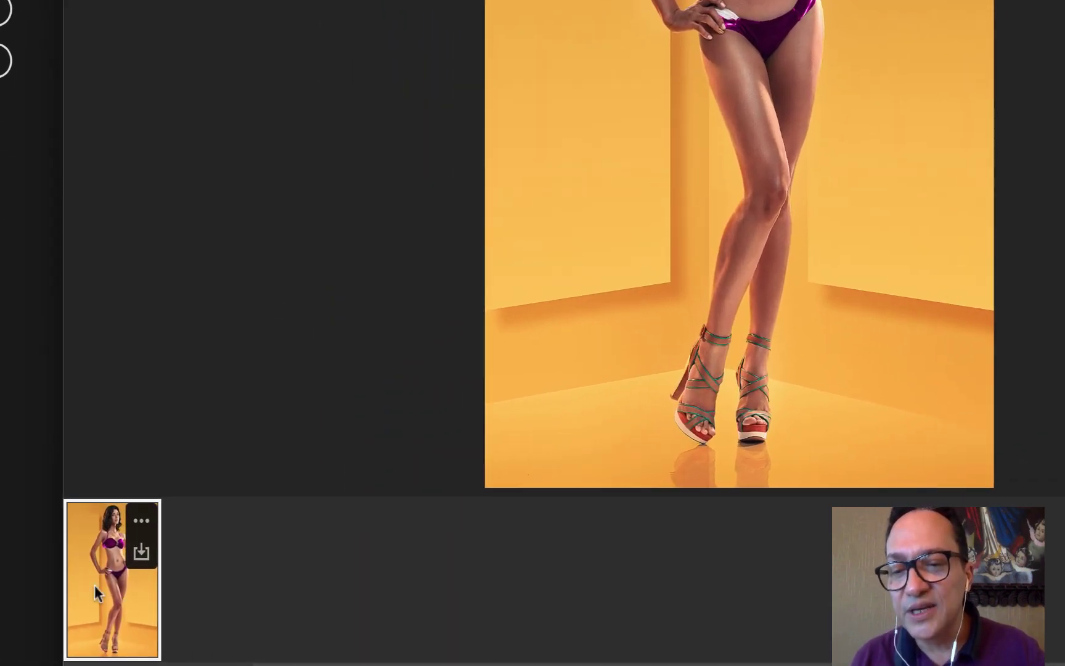
{"action": "right_click", "coordinate": [107, 565]}
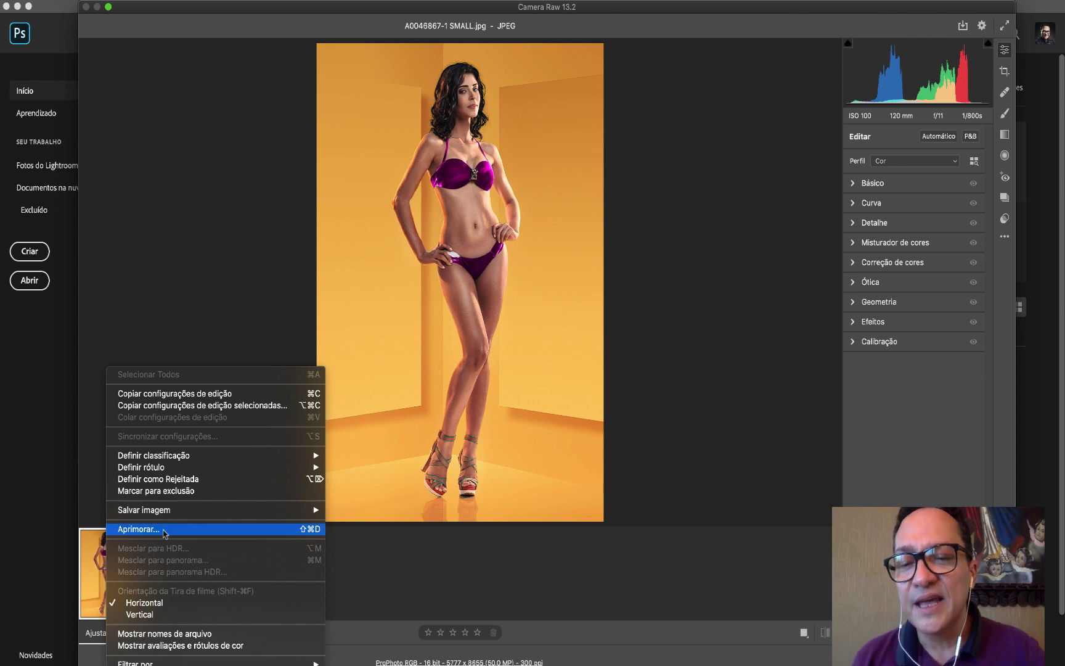
{"action": "left_click", "coordinate": [138, 529]}
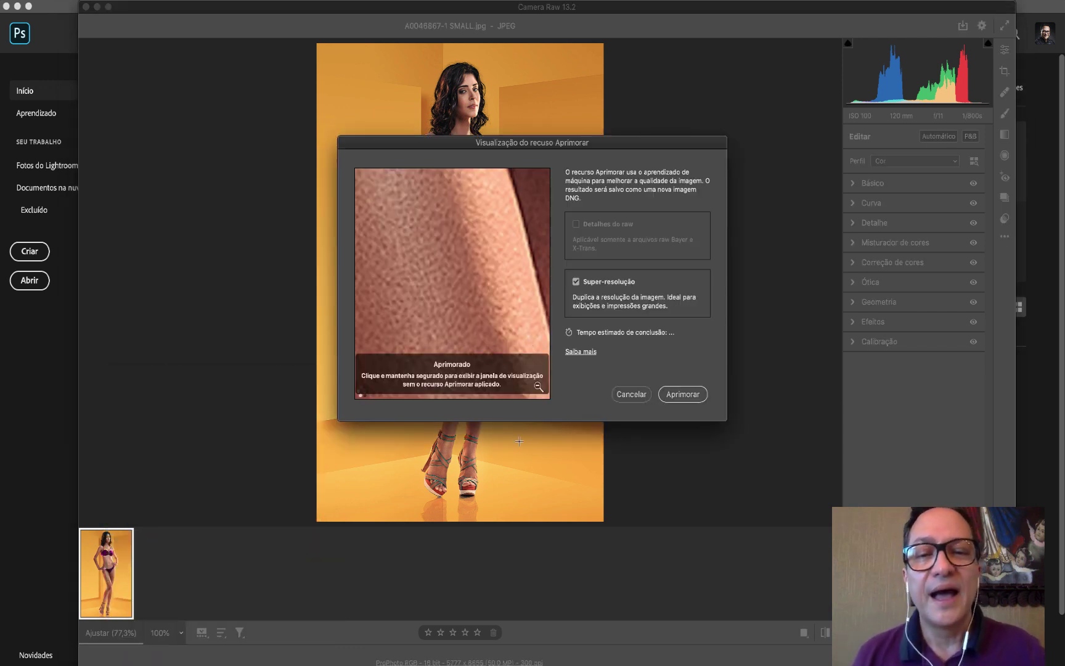
{"action": "left_click", "coordinate": [684, 398]}
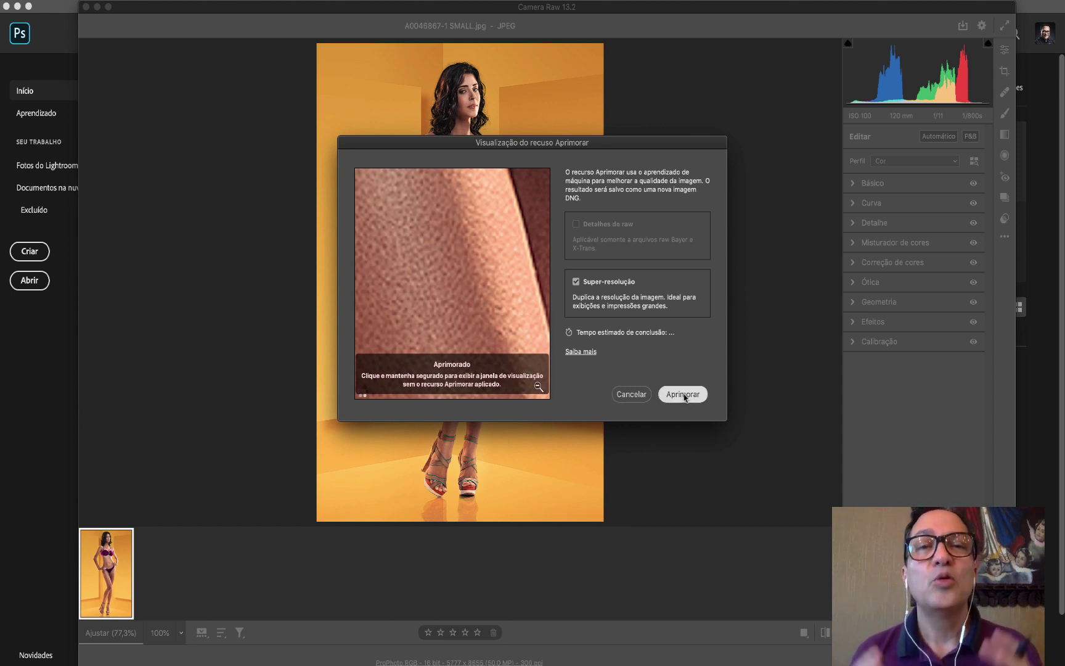
{"action": "left_click", "coordinate": [683, 395]}
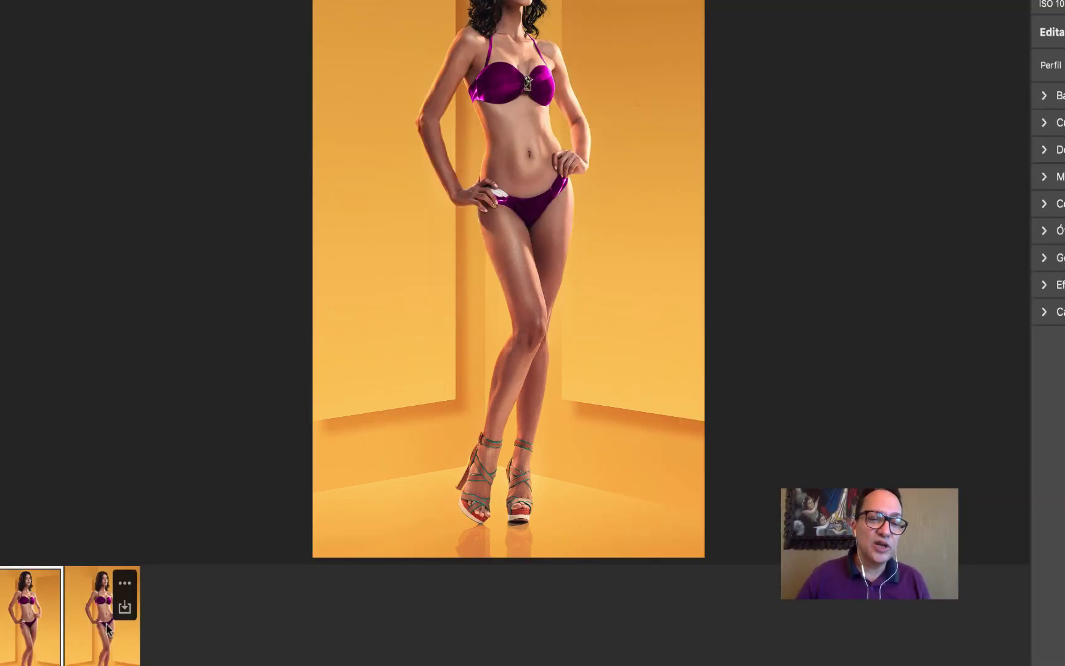
Select the enhanced copy in the filmstrip and examine it enlarged, from the legs up to the face.
{"action": "left_click", "coordinate": [101, 646]}
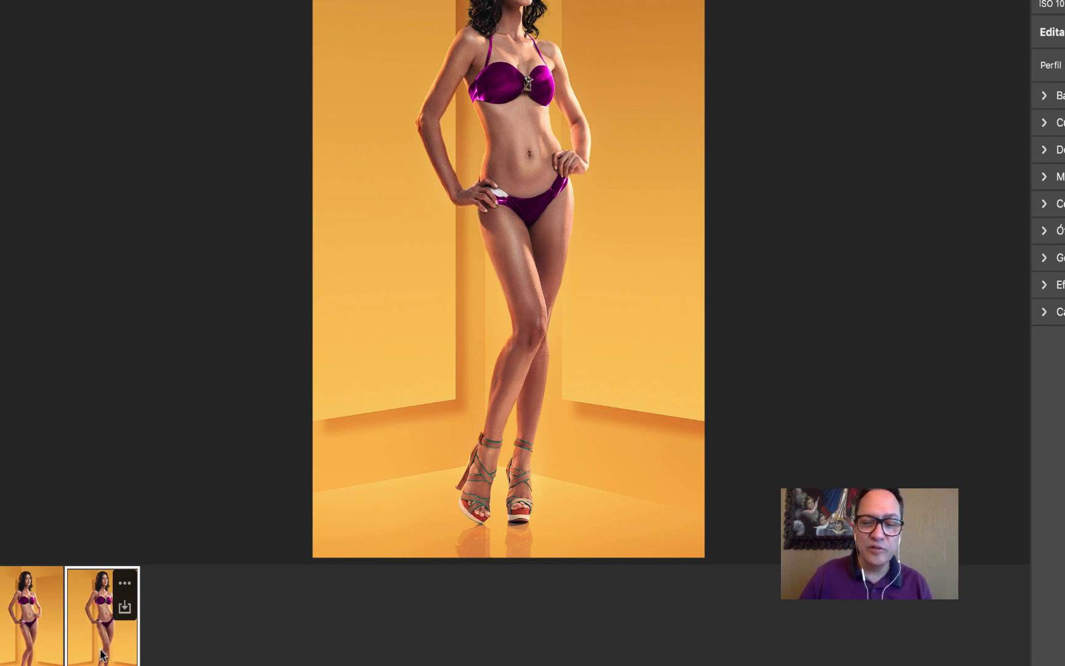
{"action": "left_click", "coordinate": [468, 397]}
{"action": "left_click", "coordinate": [492, 322]}
{"action": "left_click", "coordinate": [501, 316]}
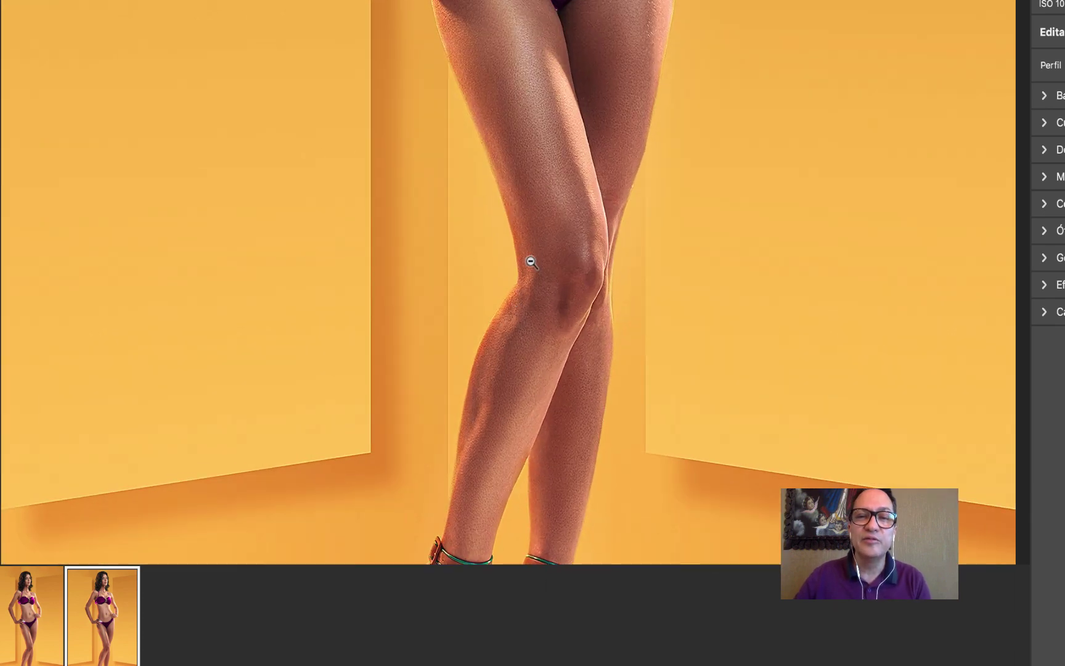
{"action": "left_click_drag", "start_coordinate": [557, 178], "coordinate": [516, 354]}
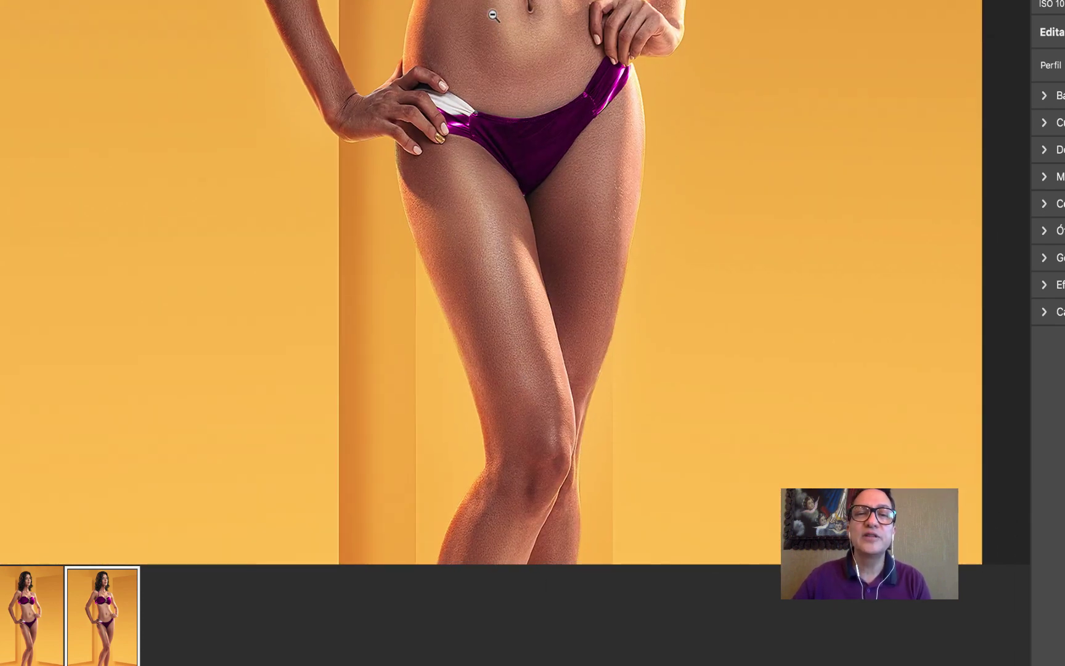
{"action": "scroll", "coordinate": [495, 5], "scroll_direction": "up", "scroll_amount": 2}
{"action": "scroll", "coordinate": [519, 275], "scroll_direction": "up", "scroll_amount": 10}
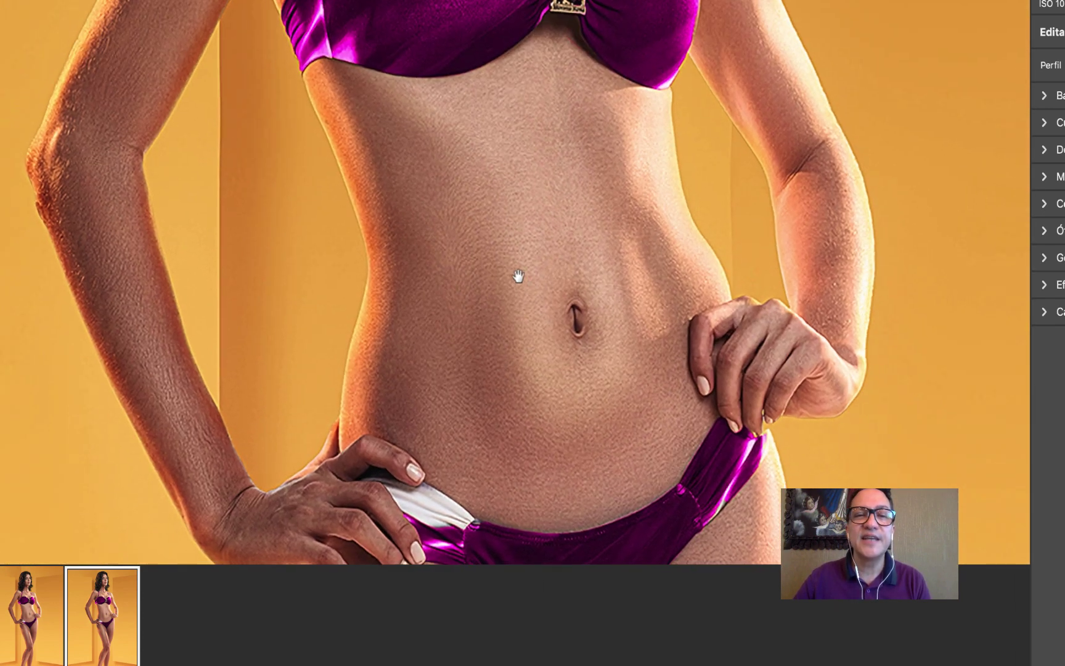
{"action": "scroll", "coordinate": [513, 220], "scroll_direction": "up", "scroll_amount": 5}
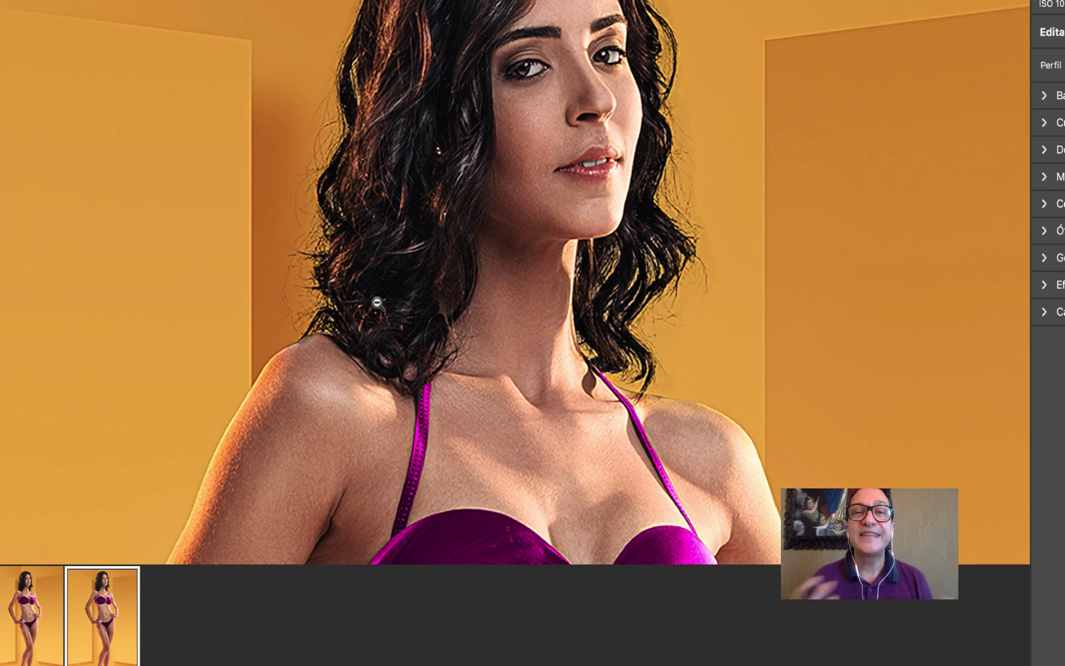
Compare the original photo with the enhanced copy, inspecting the copy's upper body enlarged.
{"action": "left_click", "coordinate": [26, 626]}
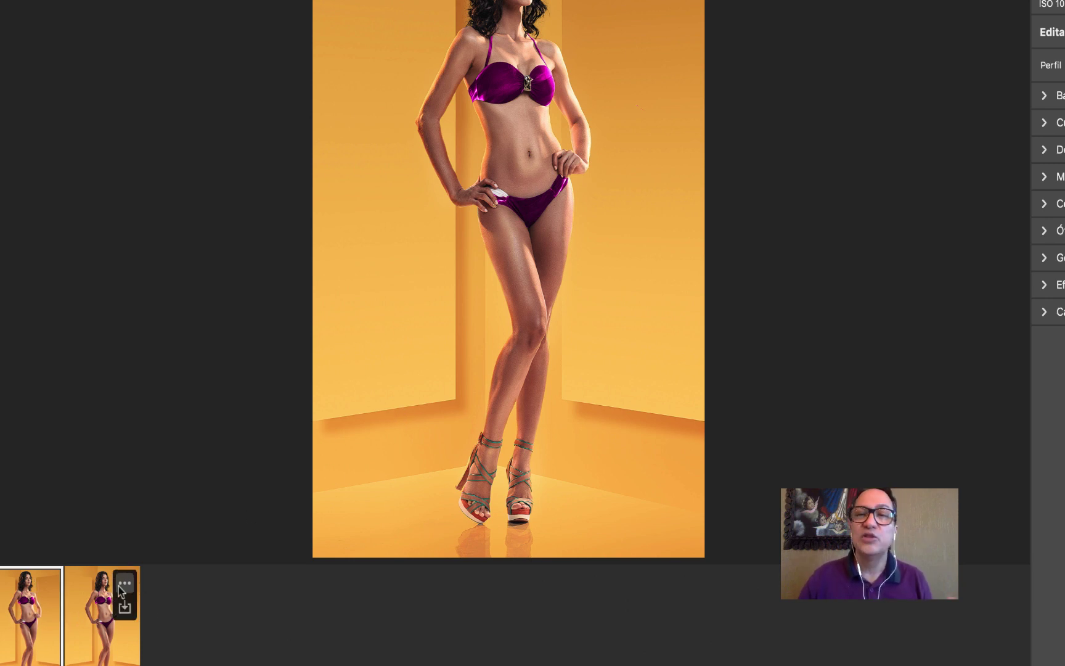
{"action": "left_click", "coordinate": [108, 628]}
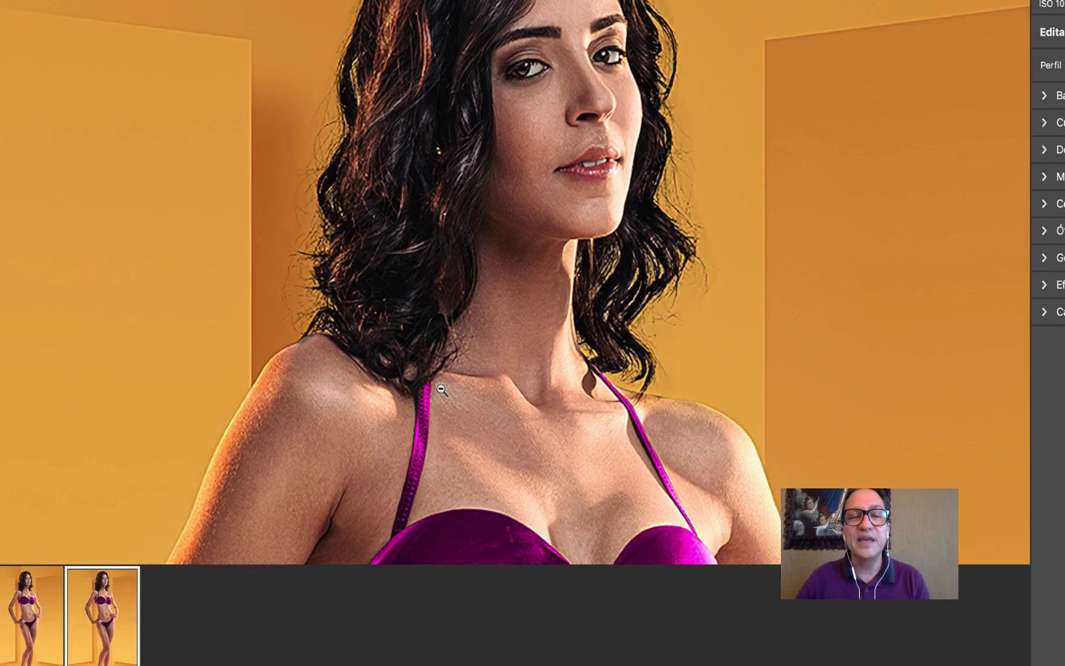
{"action": "left_click_drag", "start_coordinate": [440, 383], "coordinate": [446, 196]}
{"action": "left_click_drag", "start_coordinate": [437, 254], "coordinate": [440, 195]}
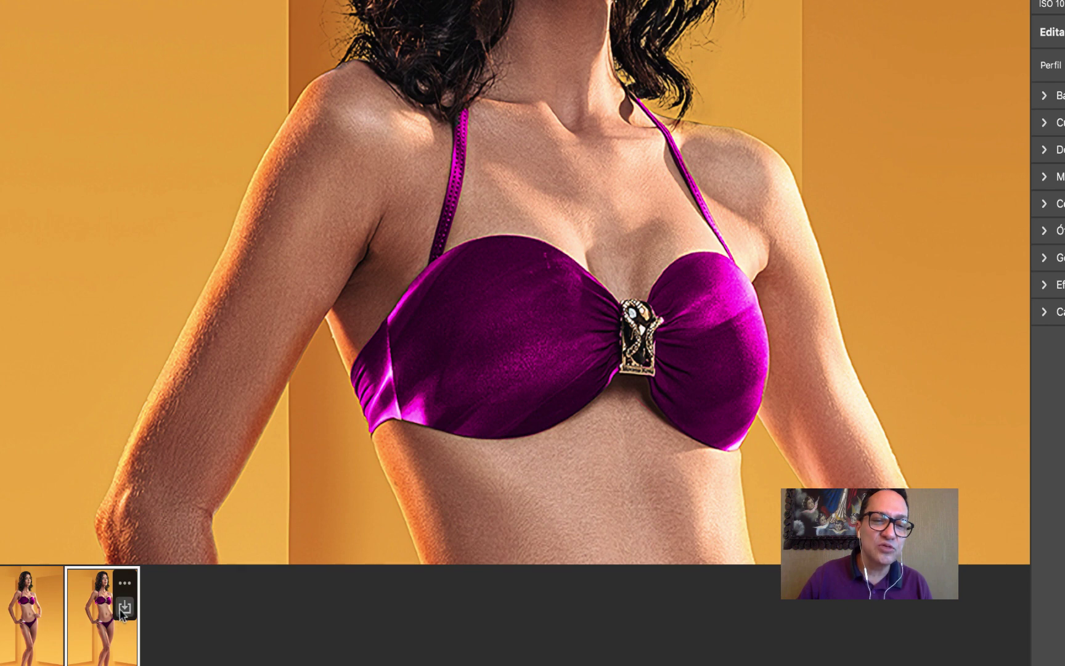
Review the save options for the enhanced photo without saving, and open it in Photoshop as a smart object.
{"action": "left_click", "coordinate": [124, 609]}
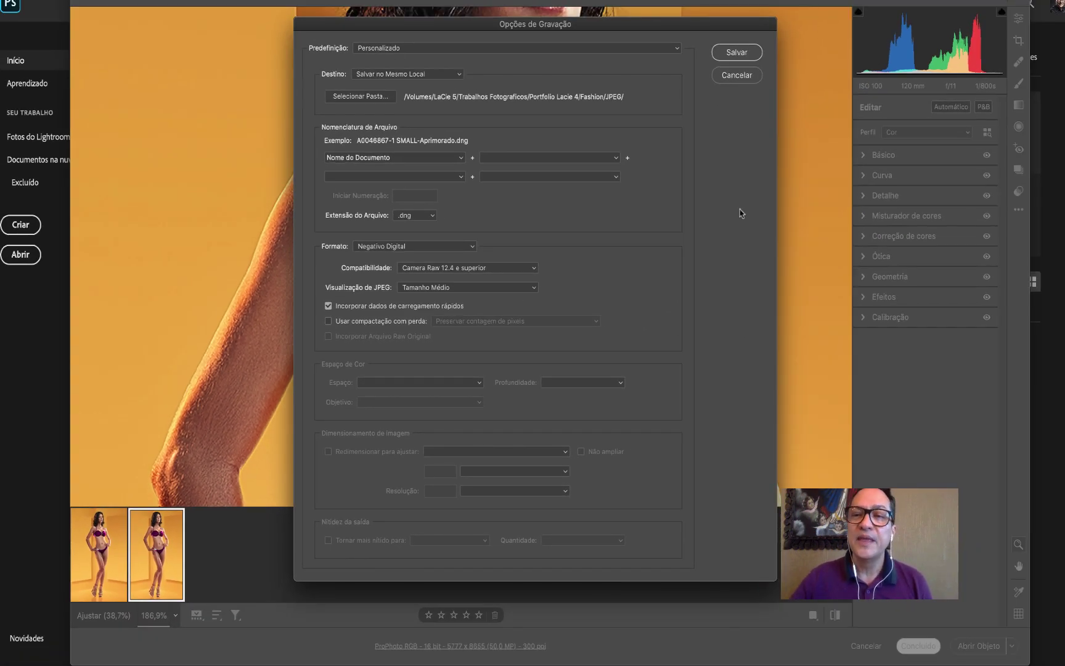
{"action": "left_click", "coordinate": [737, 75]}
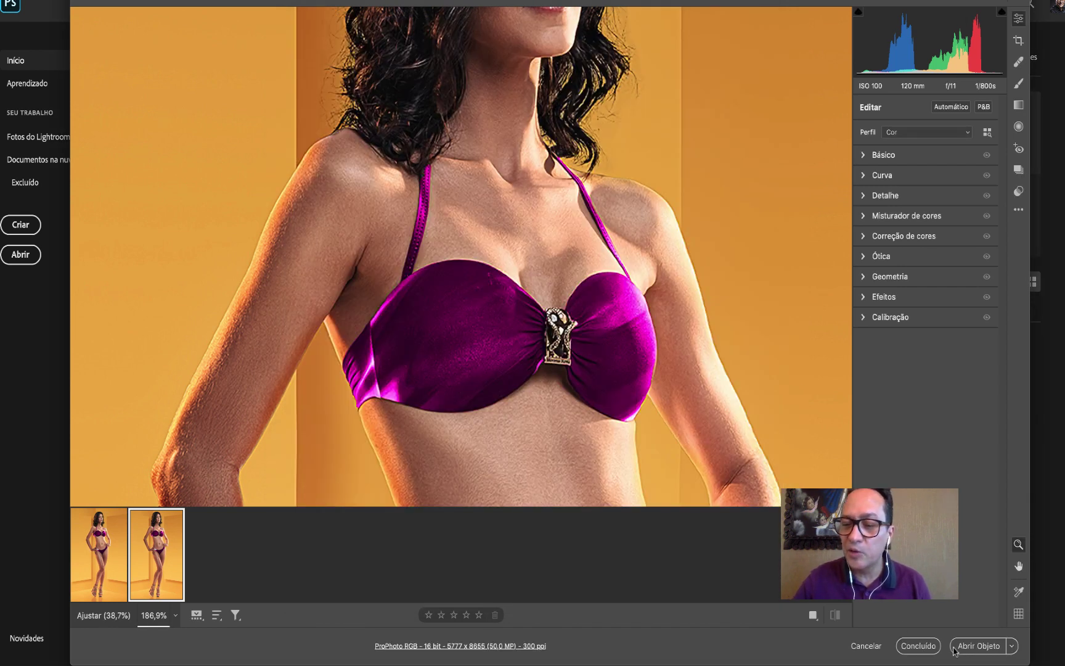
{"action": "left_click", "coordinate": [980, 648]}
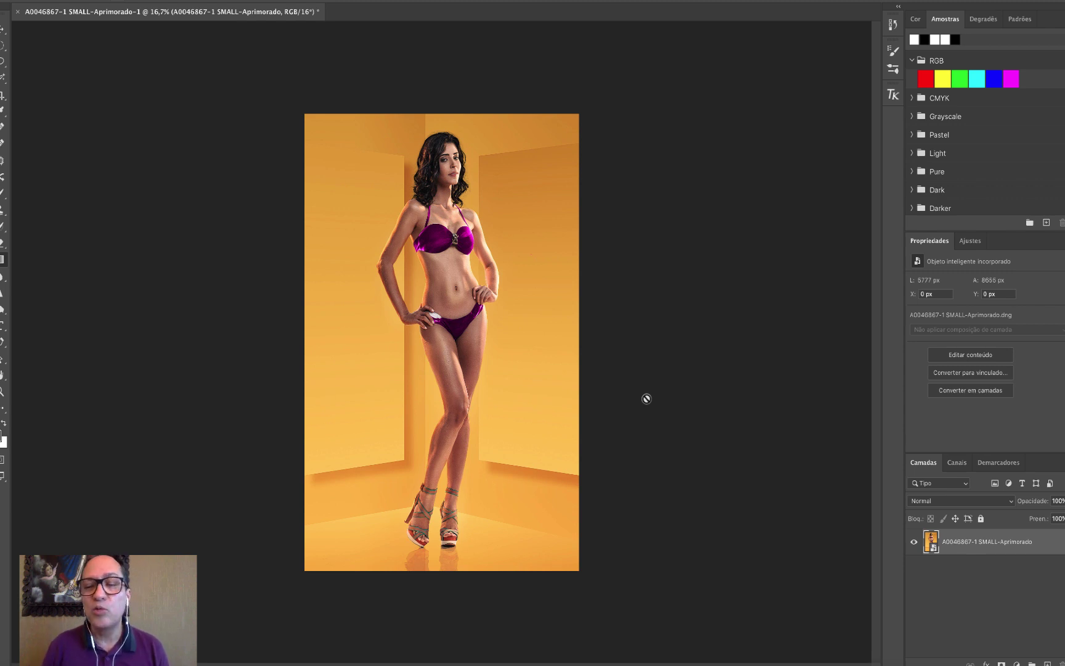
Check the enhanced image's size in pixels and in centimetres in the Tamanho da Imagem dialog.
{"action": "left_click", "coordinate": [157, 1]}
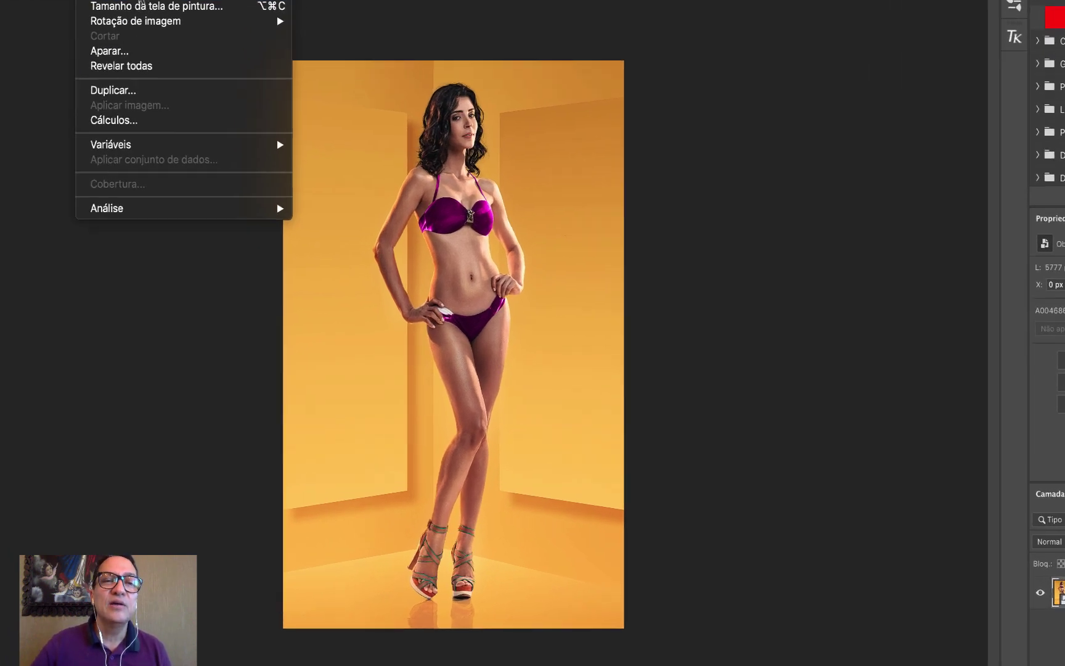
{"action": "left_click", "coordinate": [191, 58]}
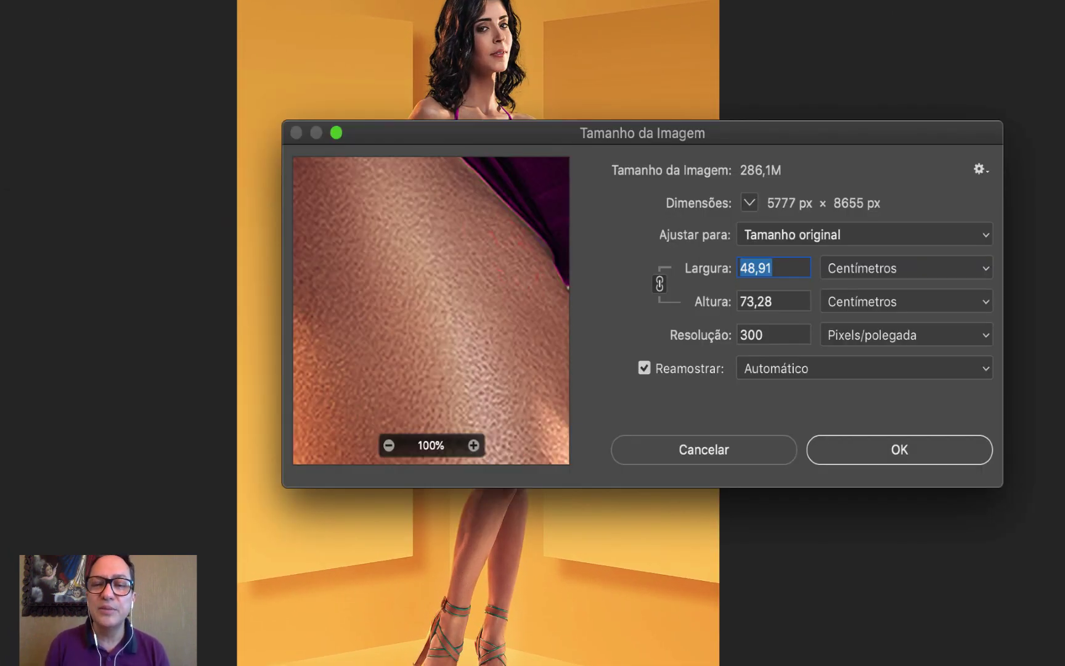
{"action": "left_click", "coordinate": [879, 262]}
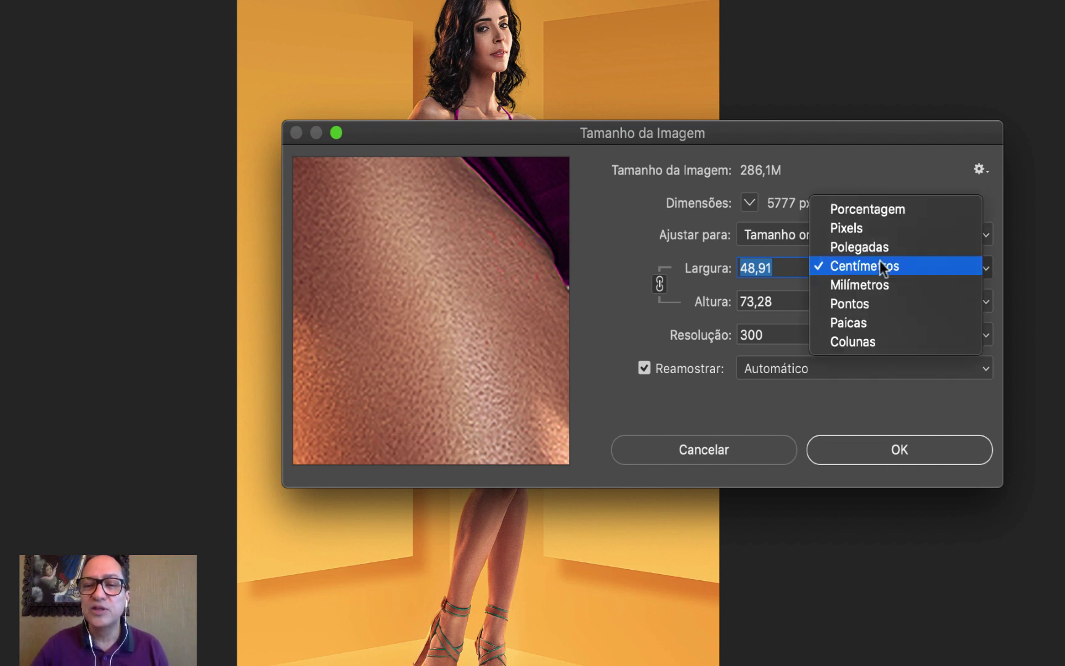
{"action": "left_click", "coordinate": [862, 231]}
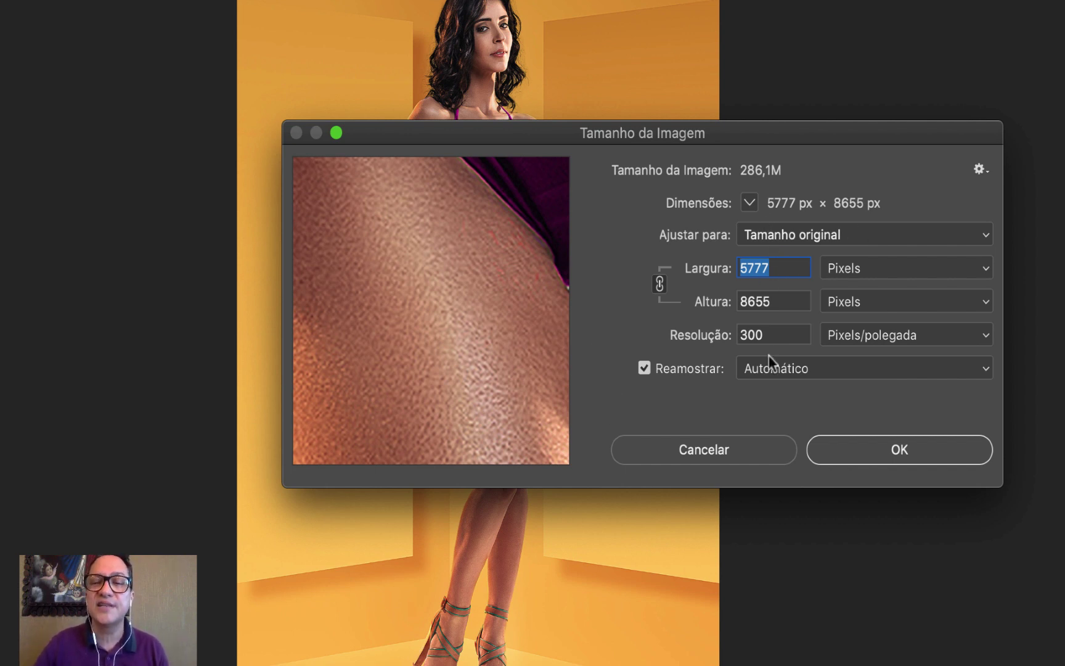
{"action": "left_click", "coordinate": [859, 297]}
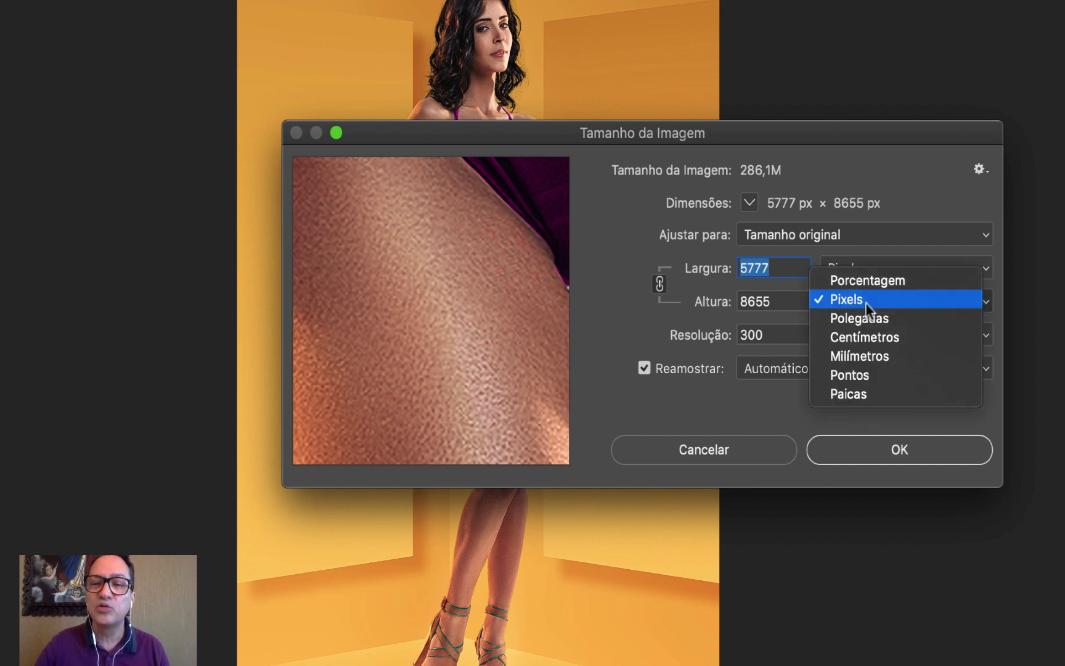
{"action": "left_click", "coordinate": [874, 334]}
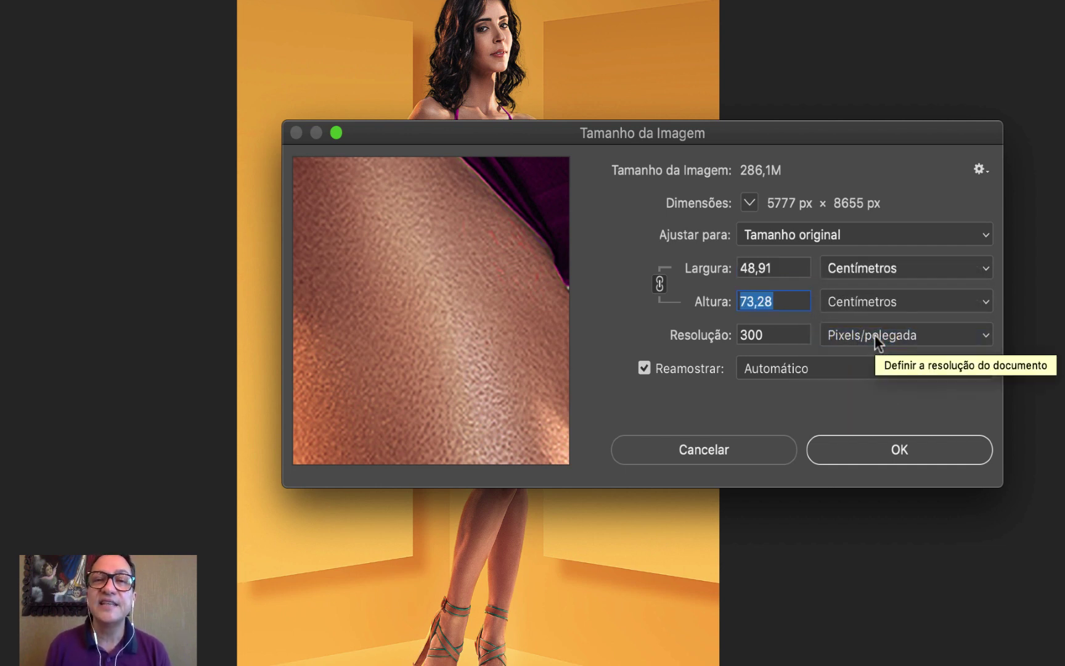